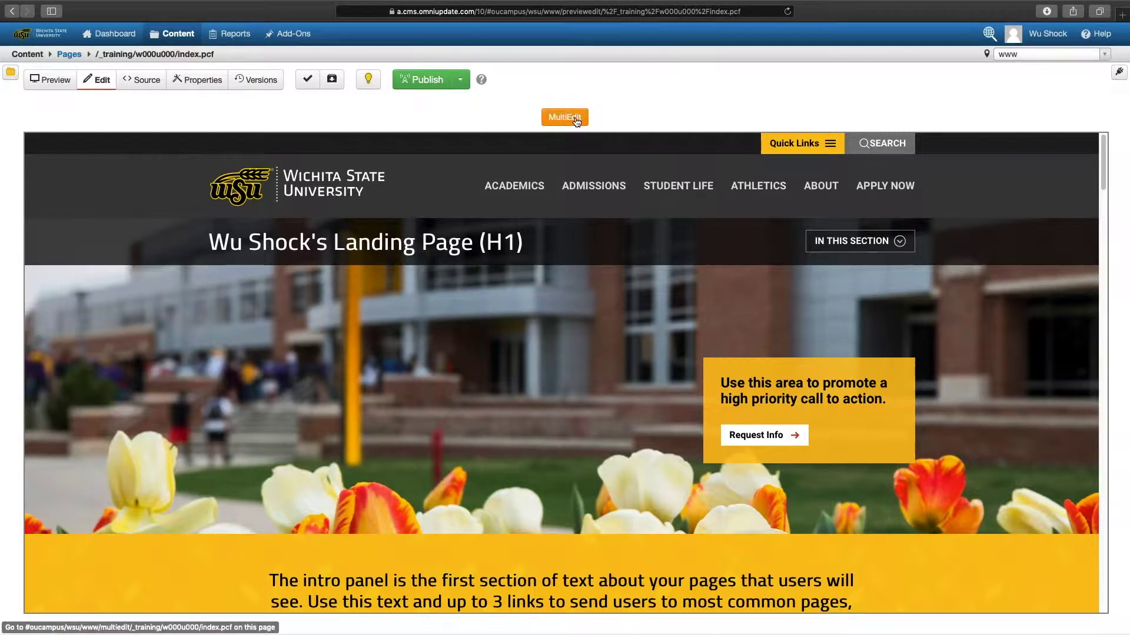
Step: Open the landing page's MultiEdit form and compare its hero image, call-to-action and intro panel fields with the corresponding page sections
left_click(575, 123)
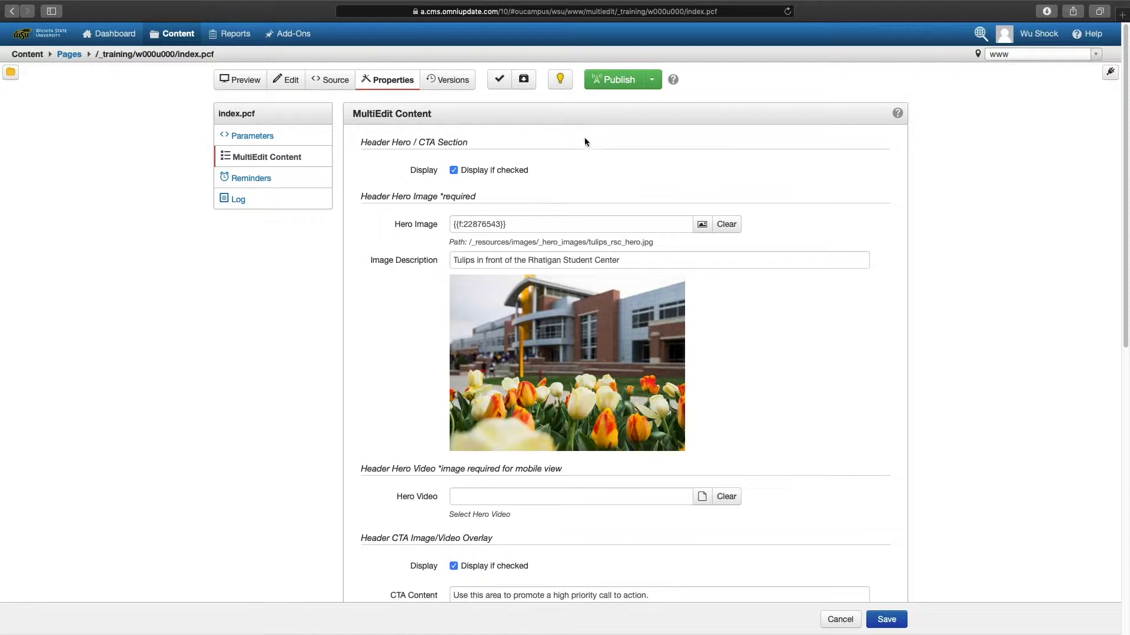
scroll(555, 443, "down", 4)
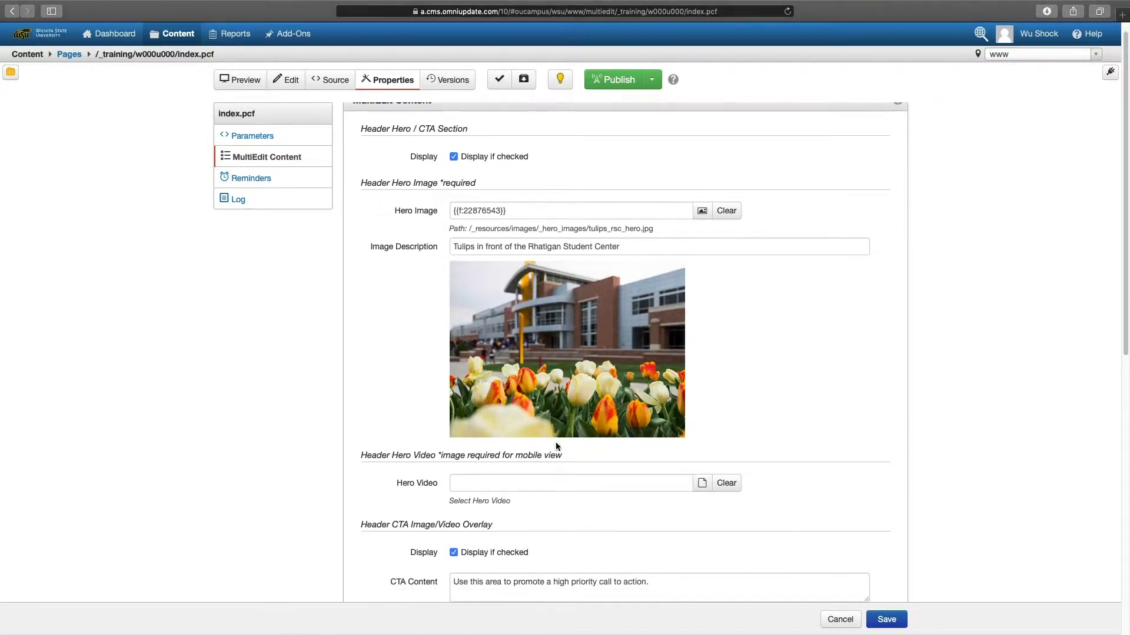
scroll(556, 444, "down", 10)
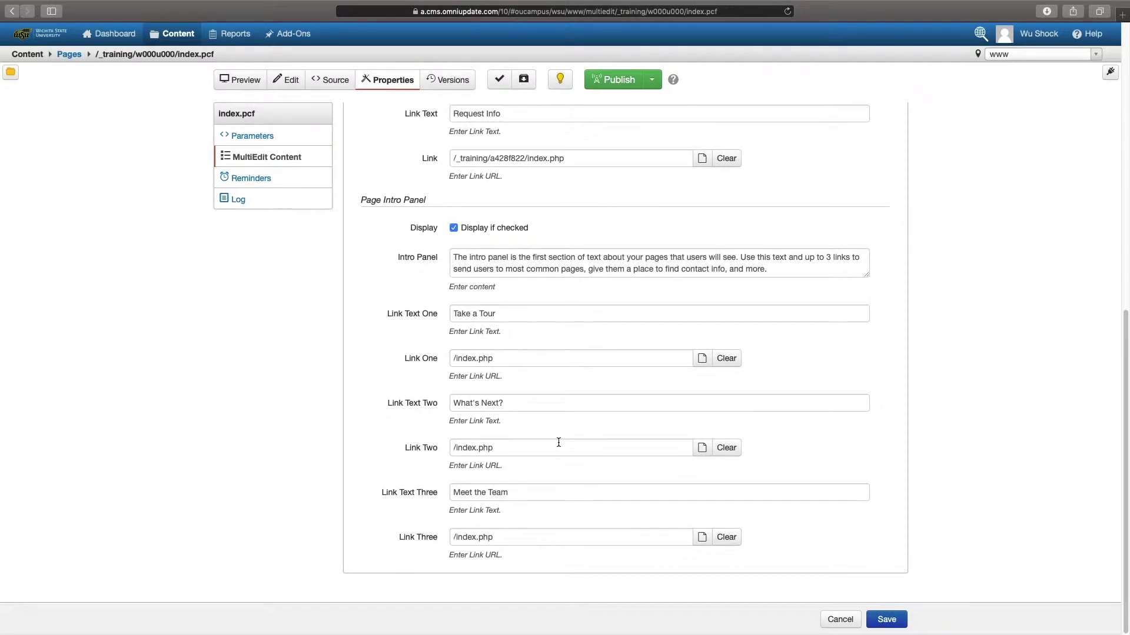
scroll(558, 442, "up", 14)
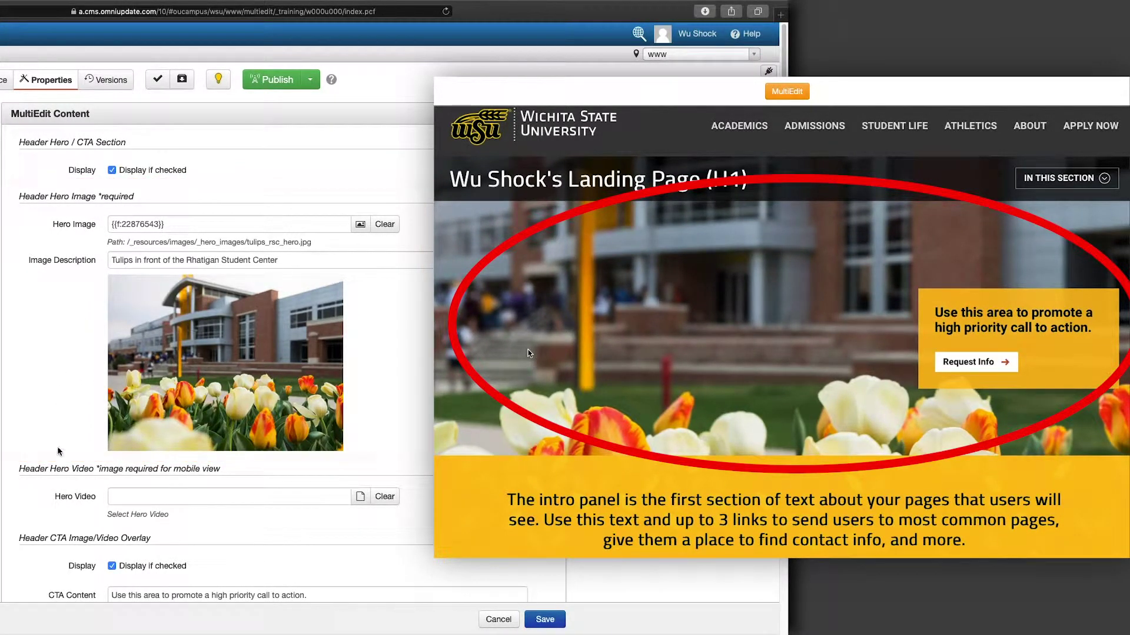
scroll(59, 479, "down", 1)
scroll(59, 478, "down", 5)
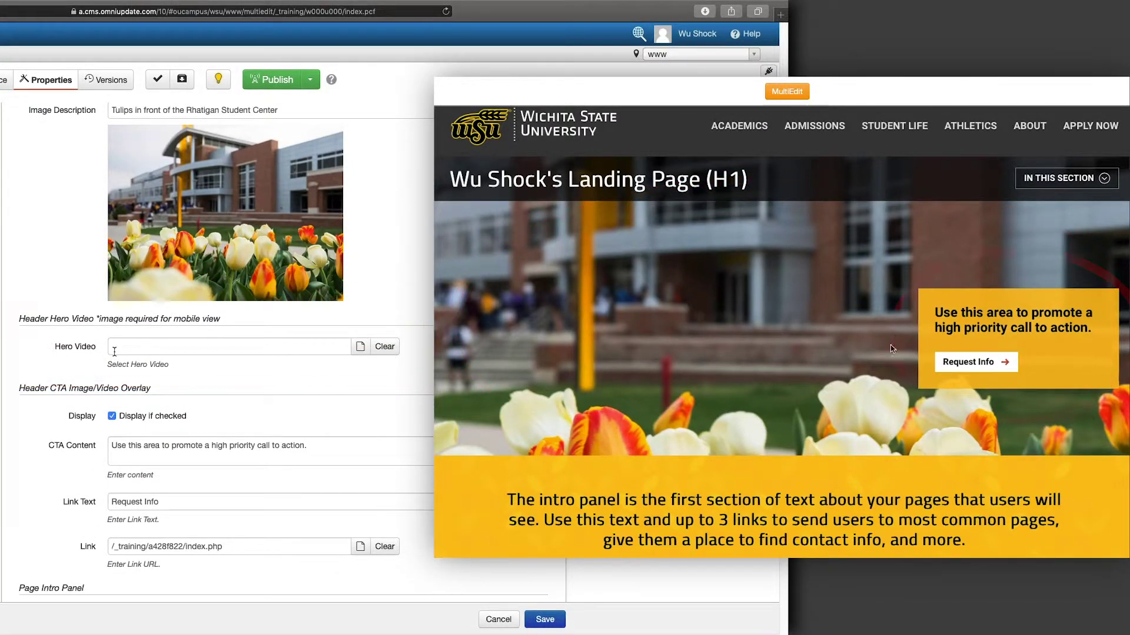
scroll(73, 440, "down", 1)
scroll(73, 440, "down", 1)
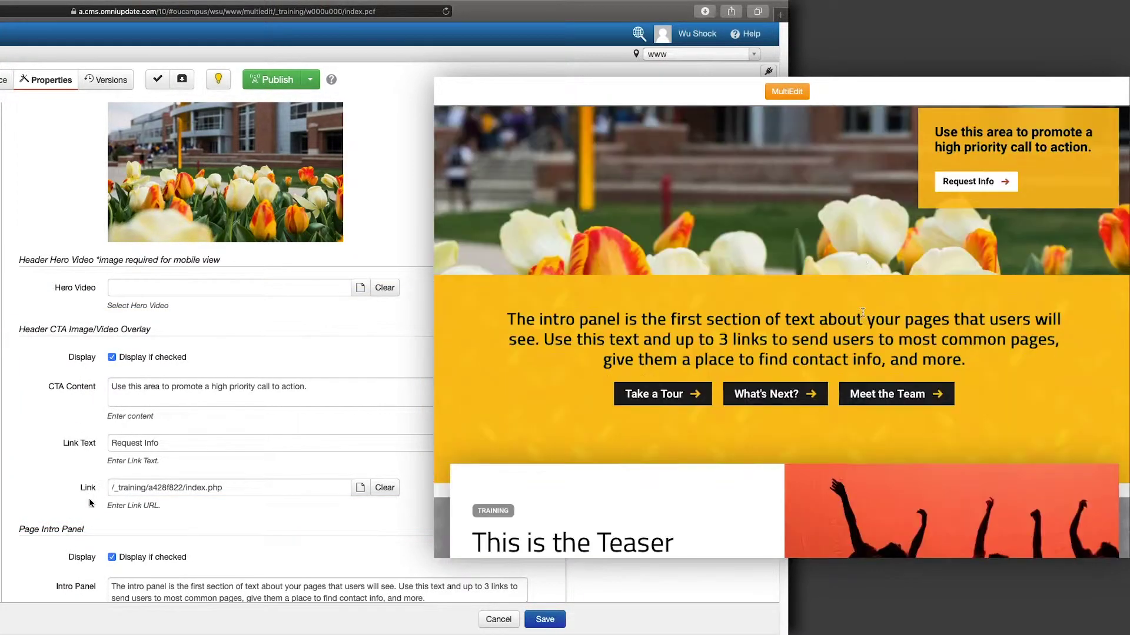
scroll(91, 500, "down", 5)
scroll(91, 500, "down", 4)
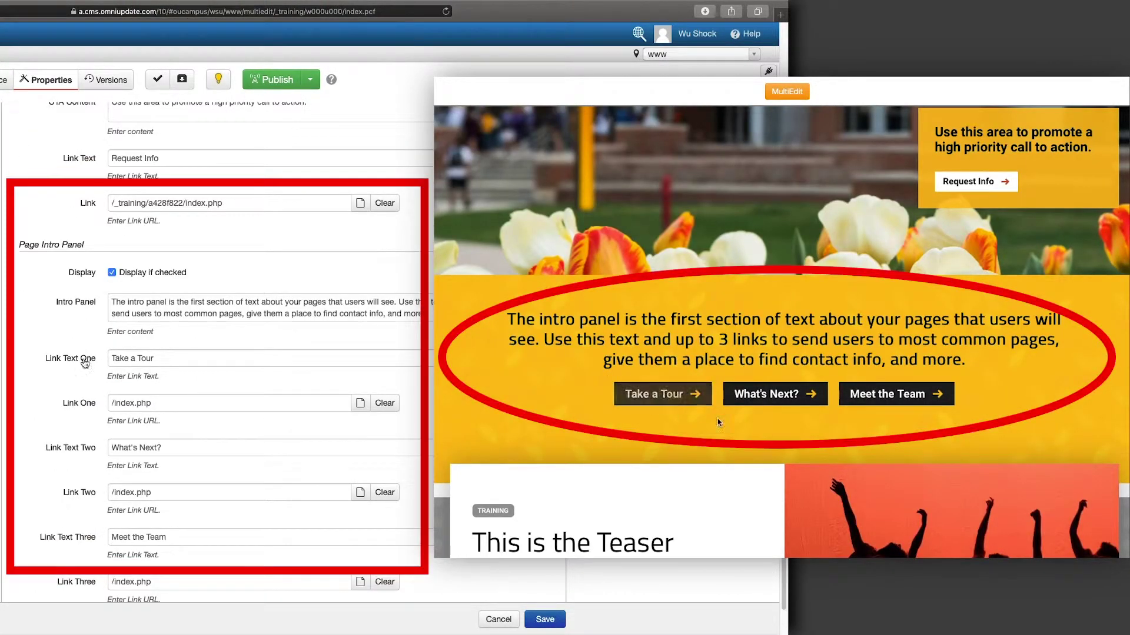
scroll(86, 494, "down", 2)
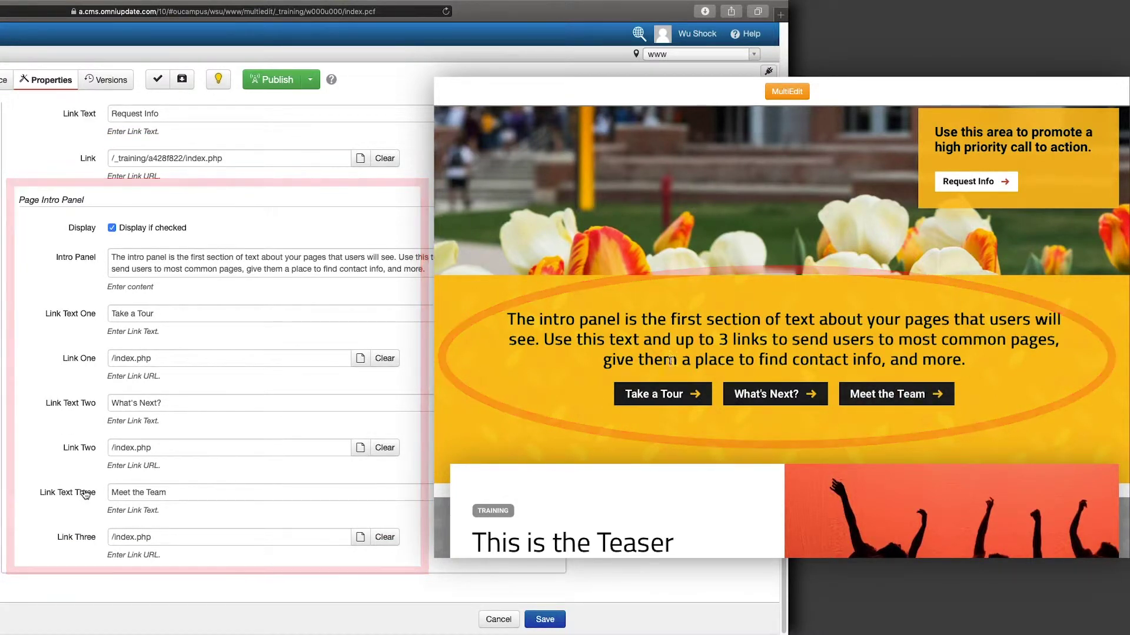
scroll(1022, 411, "up", 5)
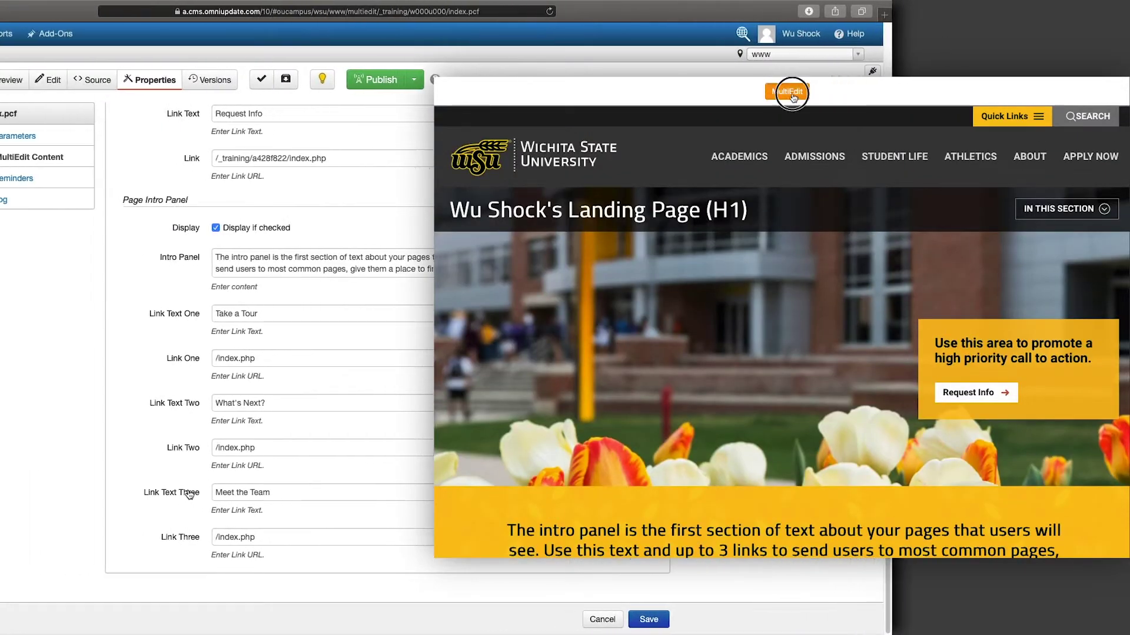
Step: Clear the header hero image and delete its image description in the MultiEdit content, and save the page
left_click(791, 93)
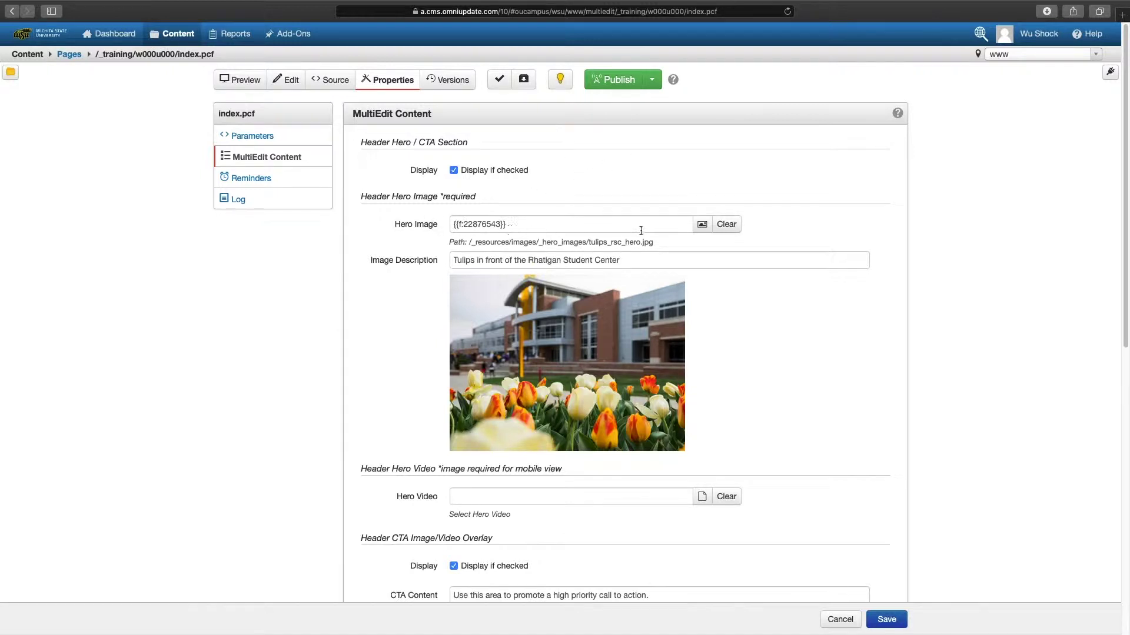
left_click(724, 231)
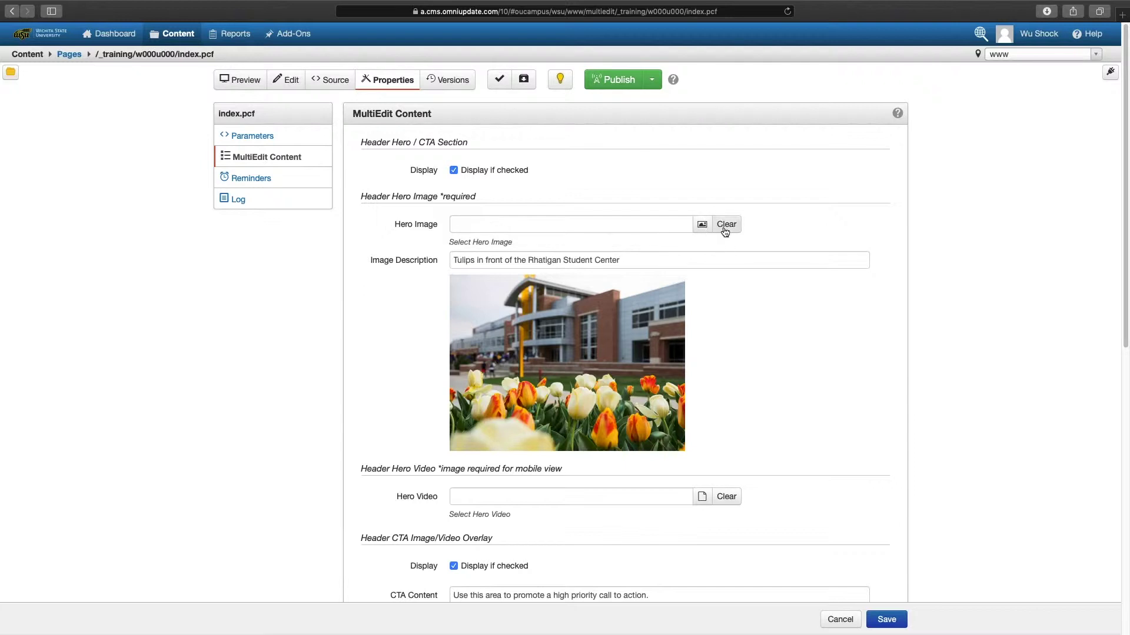
left_click_drag(653, 259, 450, 261)
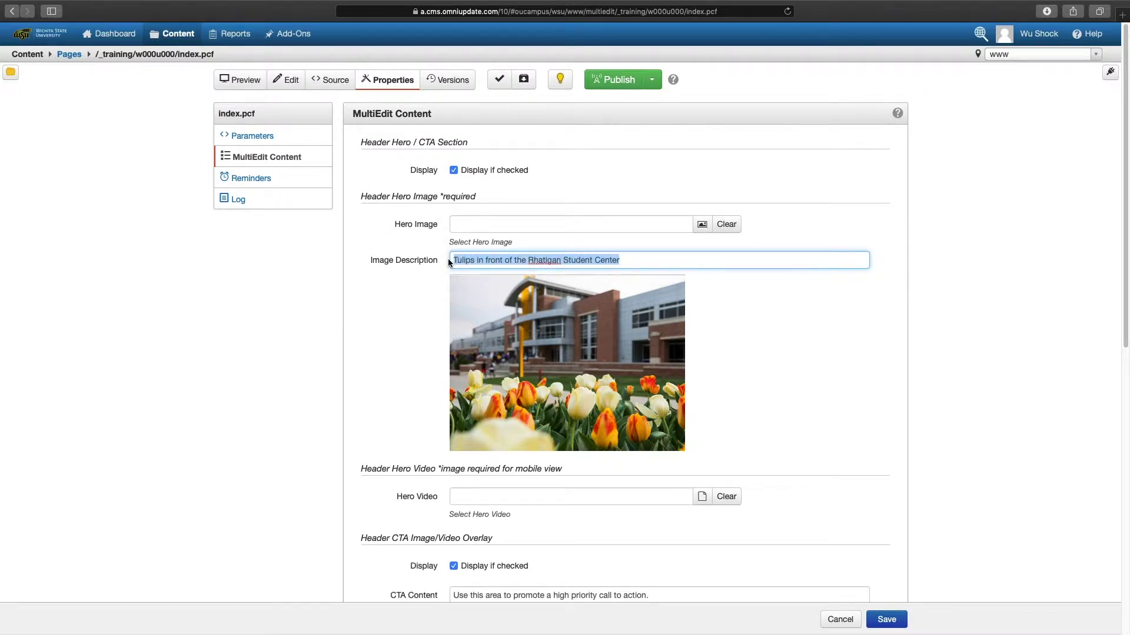
key("BackSpace")
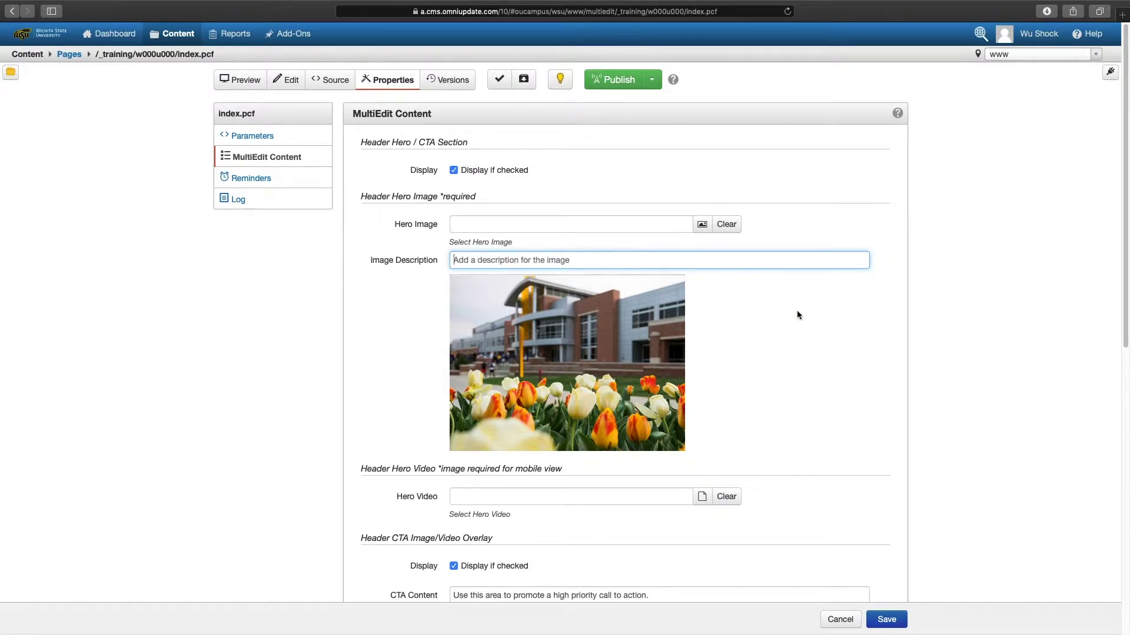
left_click(886, 619)
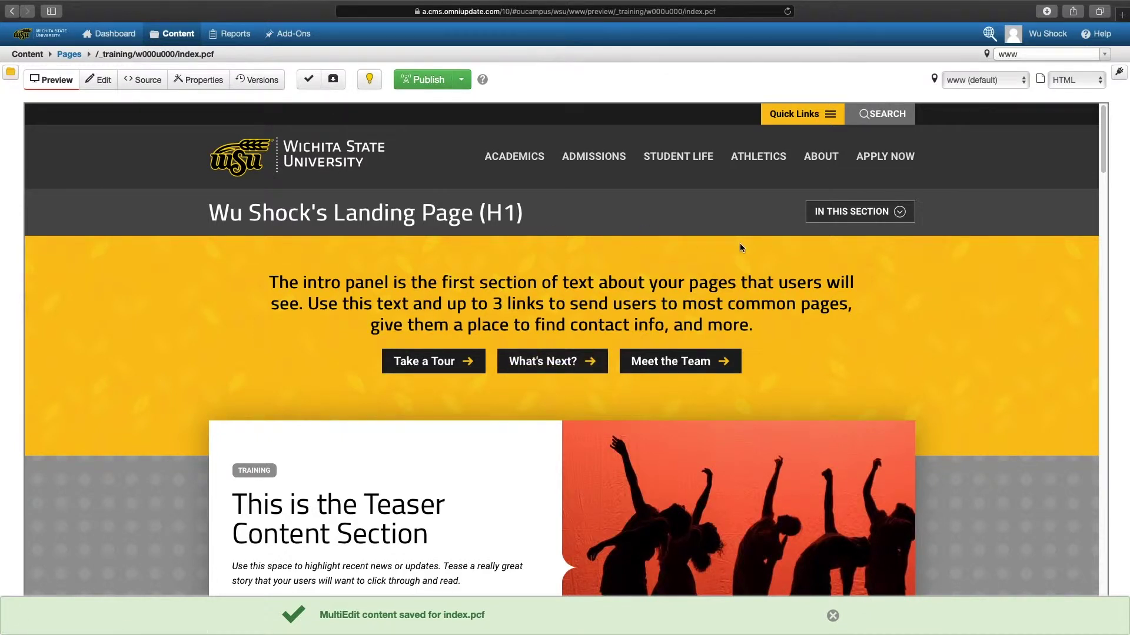
Step: Reopen the page's MultiEdit content and browse for a hero image in the _resources/images/_hero_images folder
left_click(105, 85)
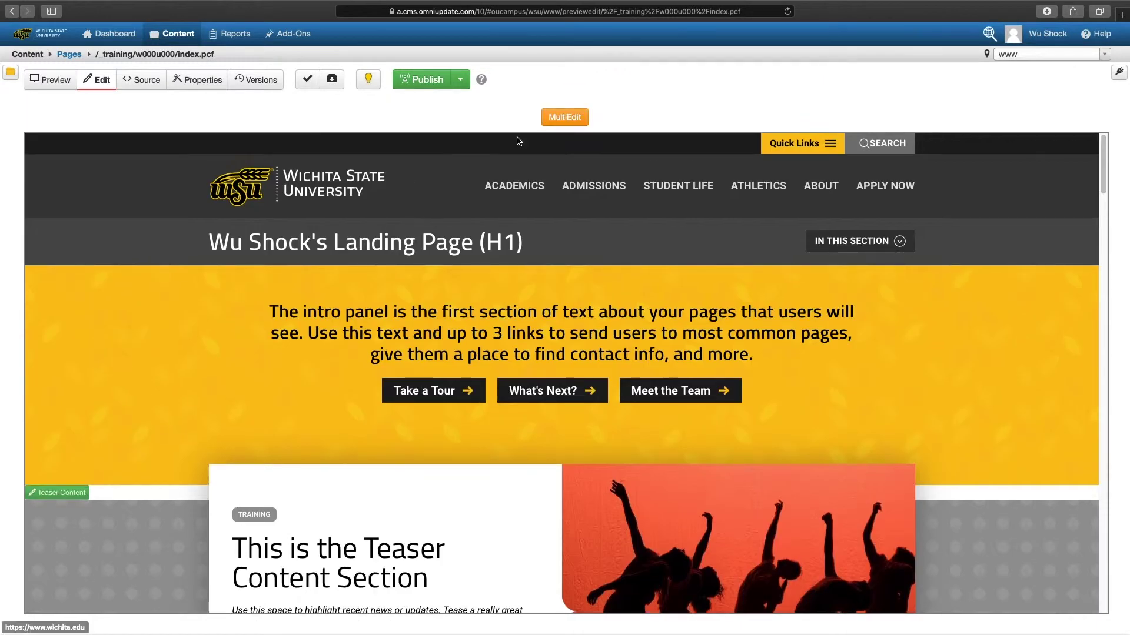
left_click(564, 117)
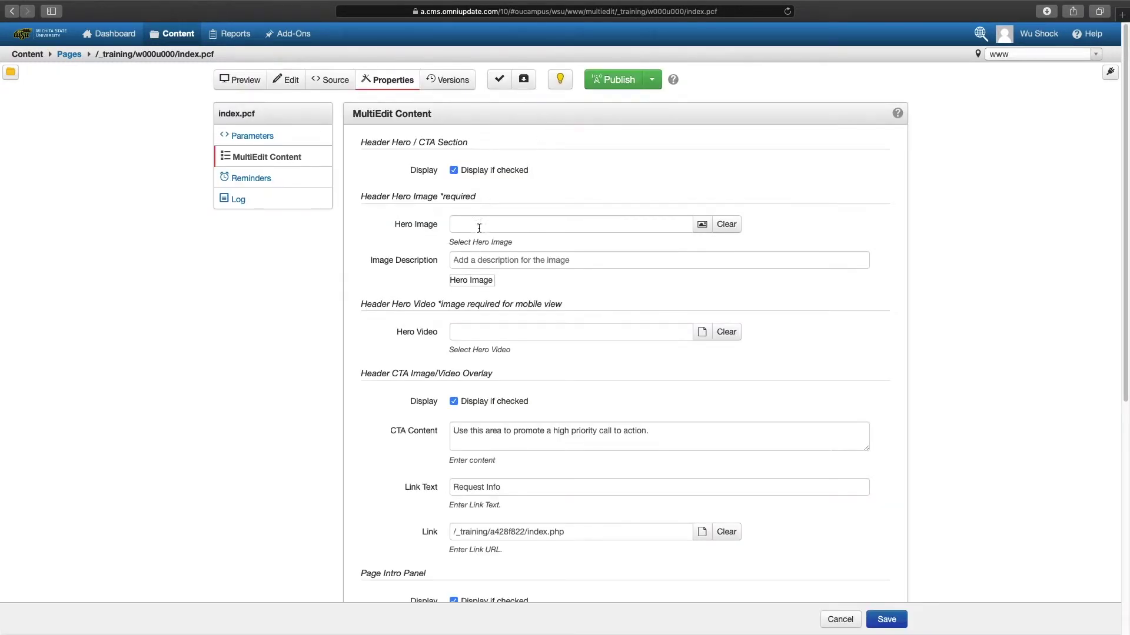
left_click(702, 225)
left_click(391, 200)
left_click(385, 214)
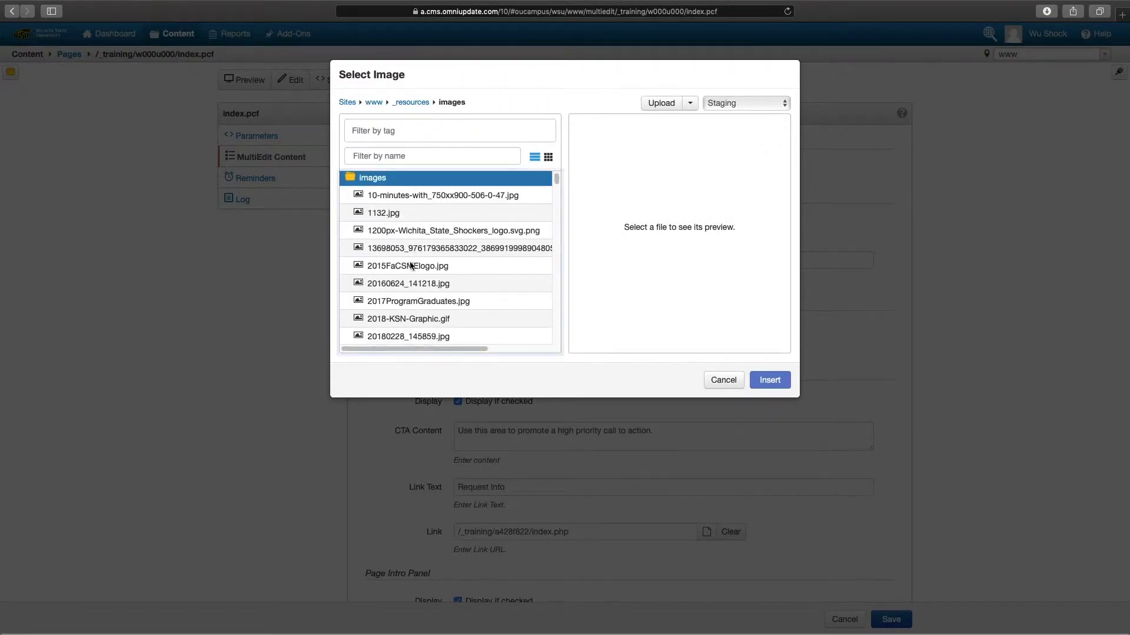
scroll(408, 266, "down", 5)
scroll(409, 266, "down", 10)
scroll(394, 217, "up", 2)
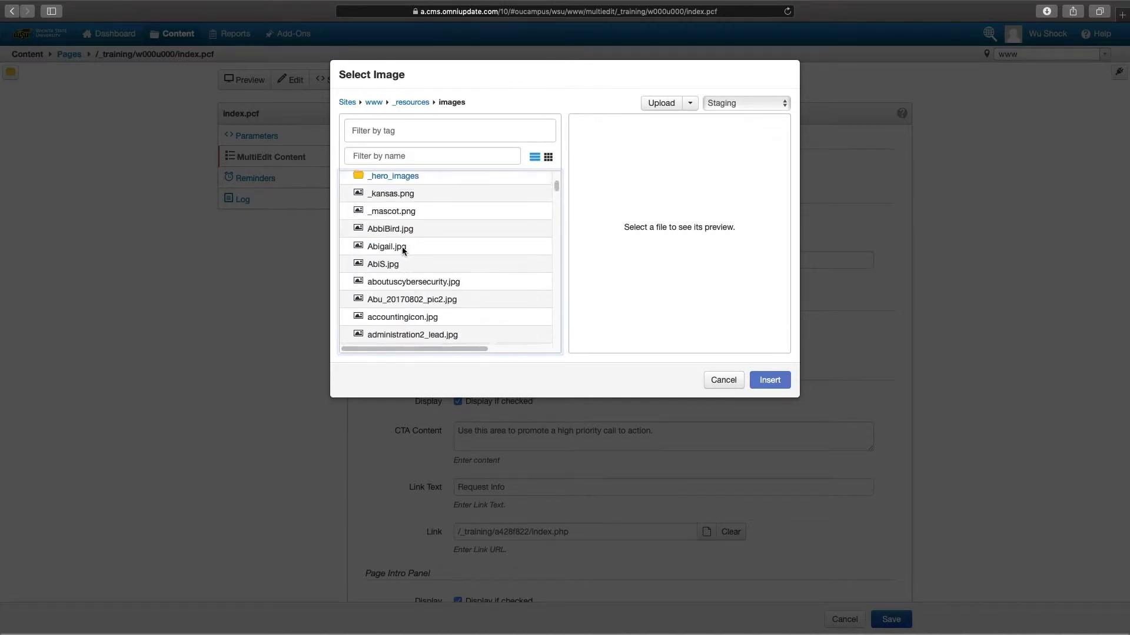
left_click(394, 207)
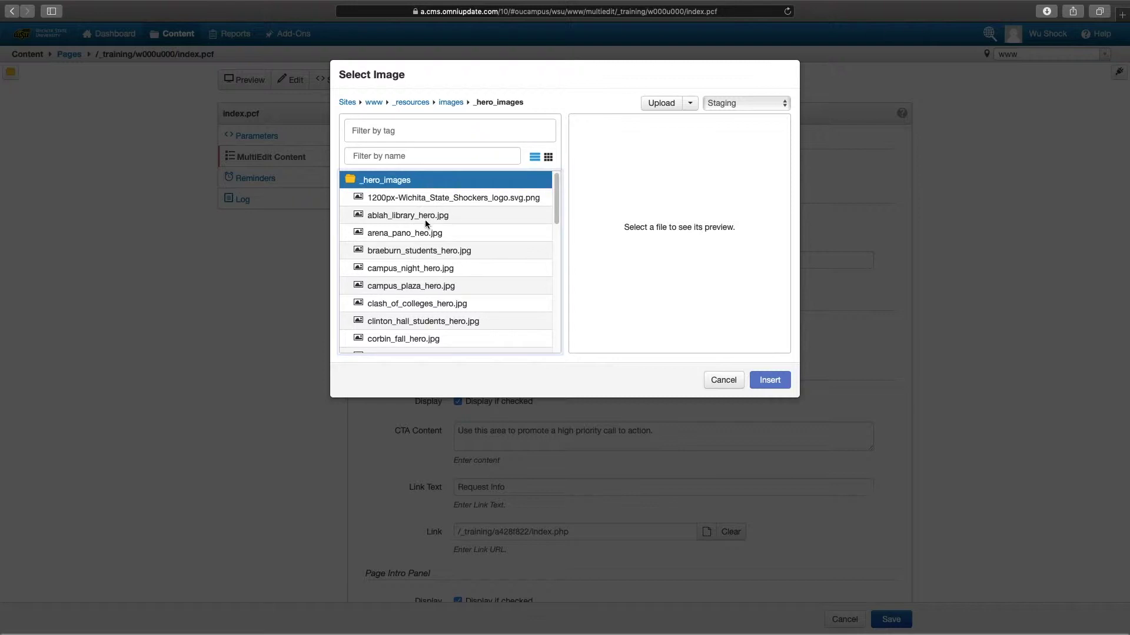
Step: Insert tulips_rsc_hero.jpg as the hero image with the description "Tulips in front of the Rhatigan Student Center"
scroll(419, 286, "down", 12)
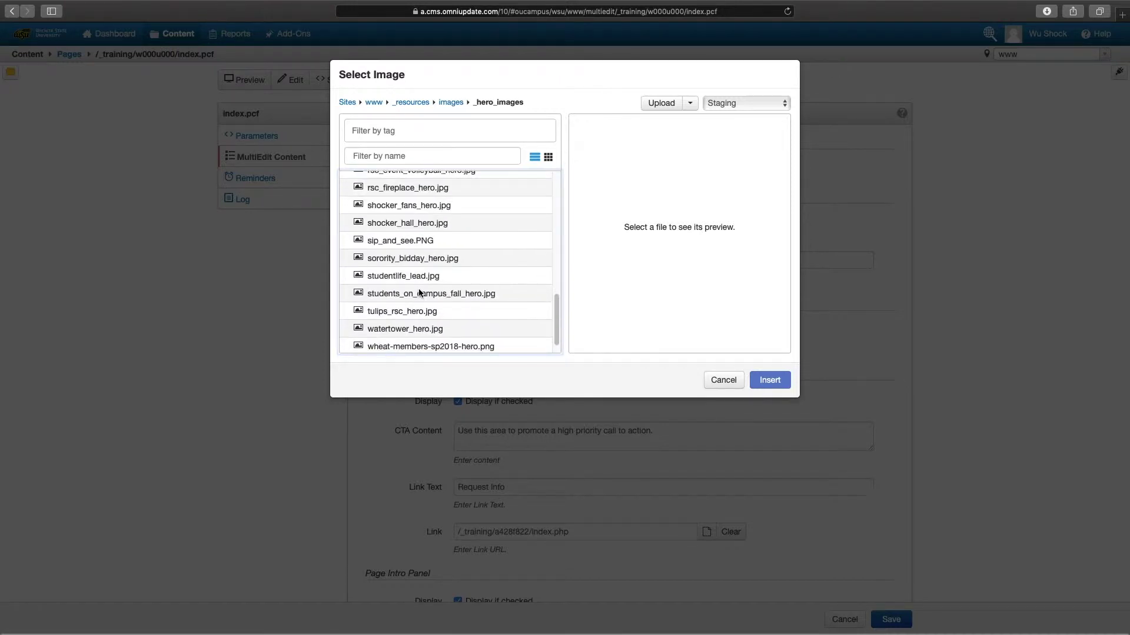
left_click(419, 294)
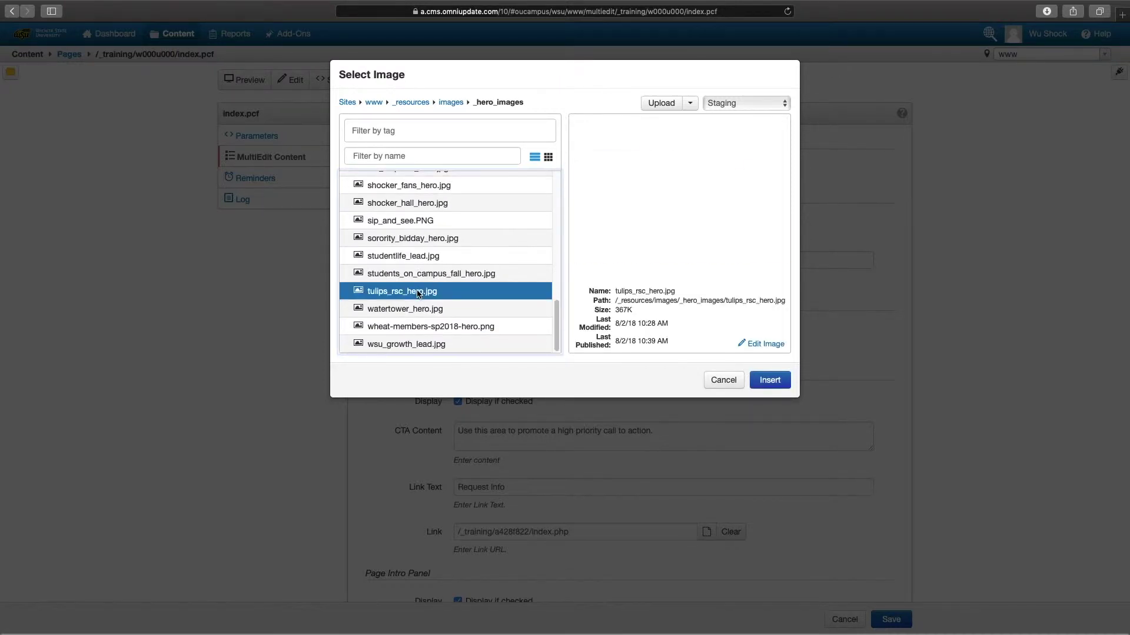
left_click(763, 380)
left_click(543, 260)
type("Tulips in front of the Rhatigan Student Center")
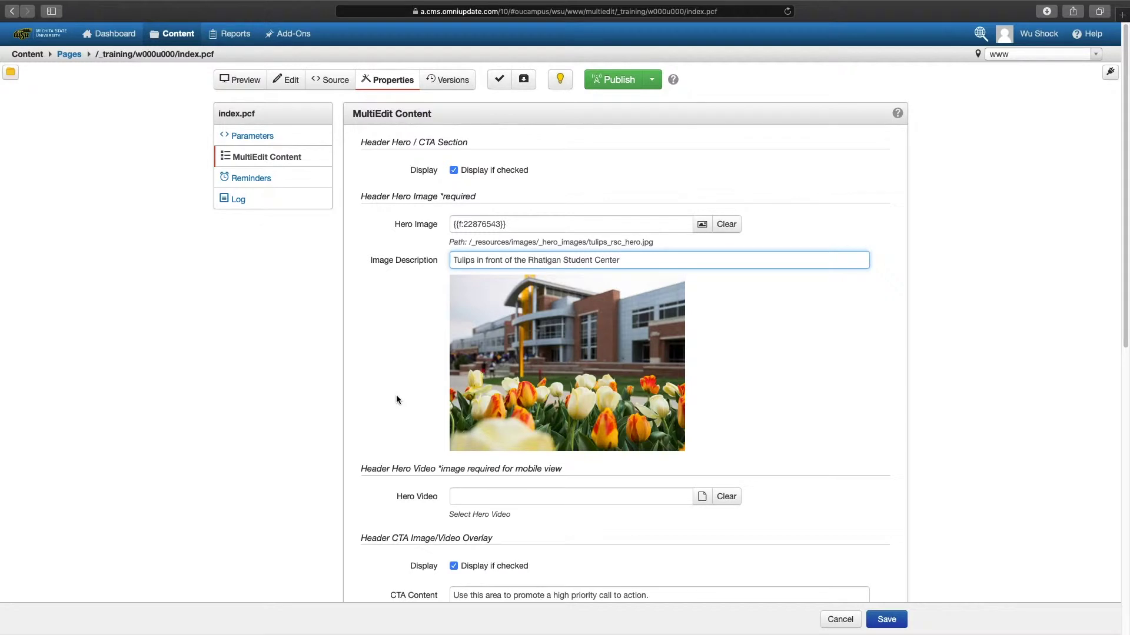
scroll(397, 399, "down", 2)
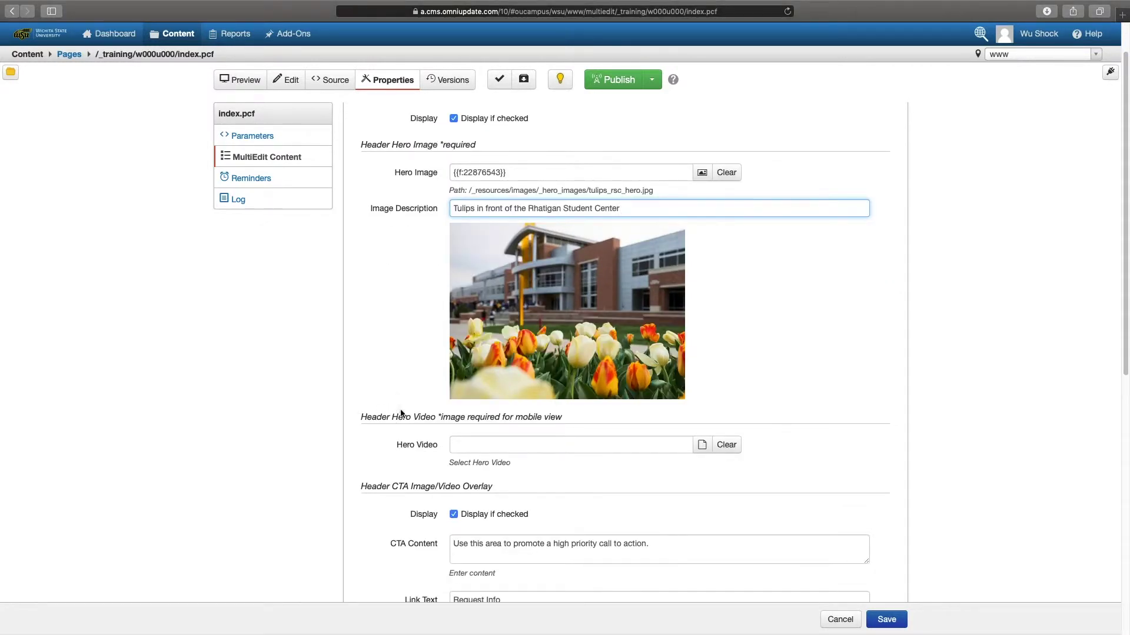
scroll(399, 412, "down", 2)
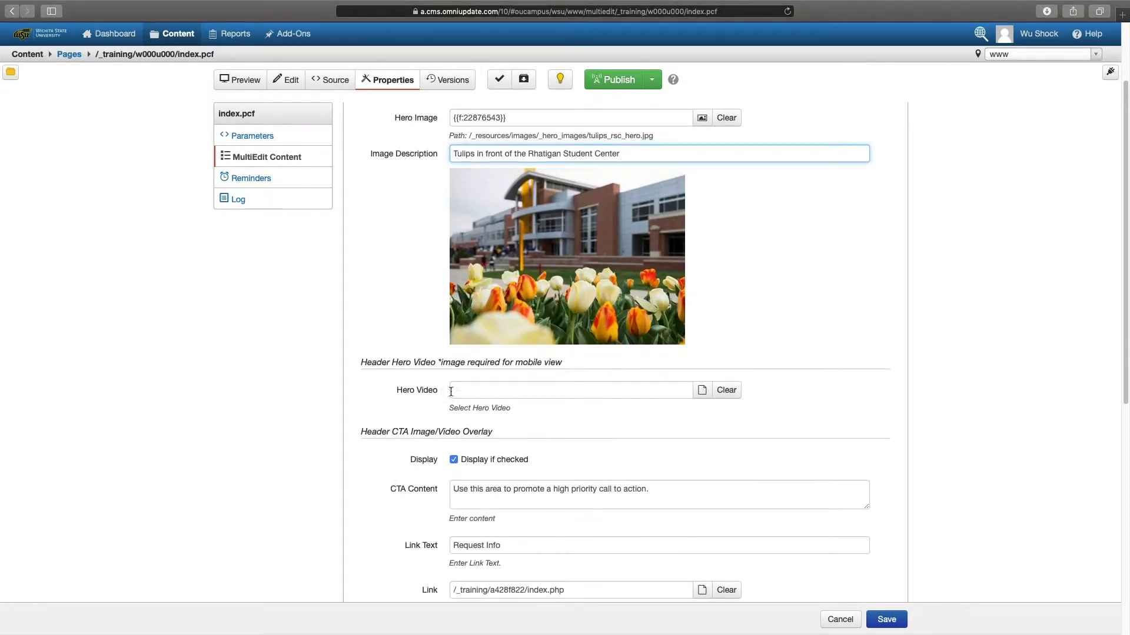
left_click(471, 391)
left_click(699, 395)
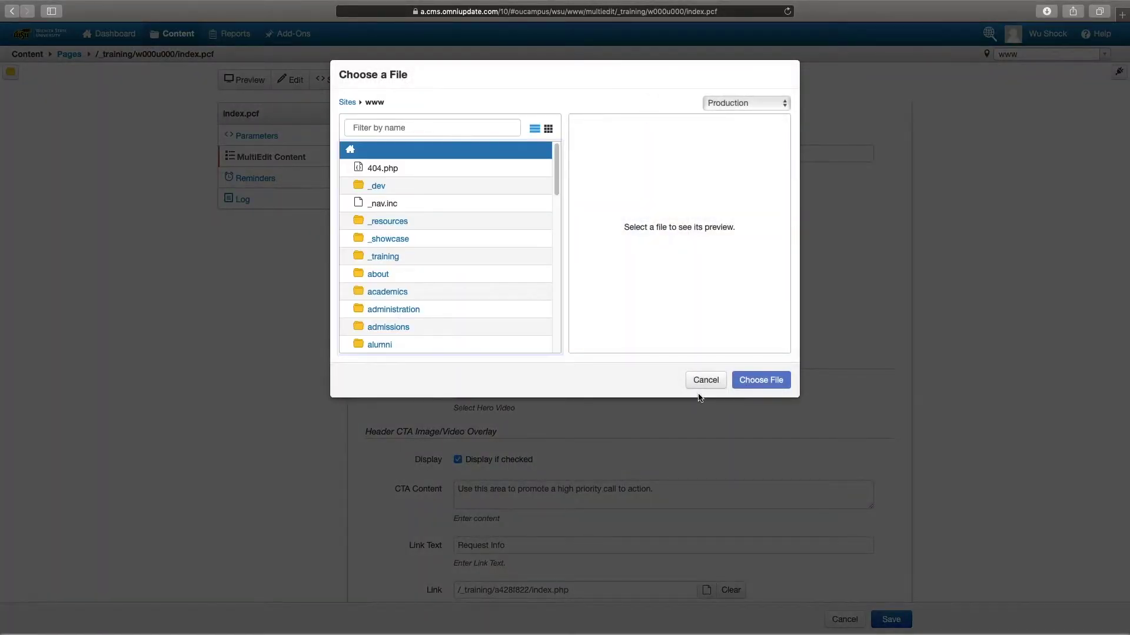
left_click(704, 383)
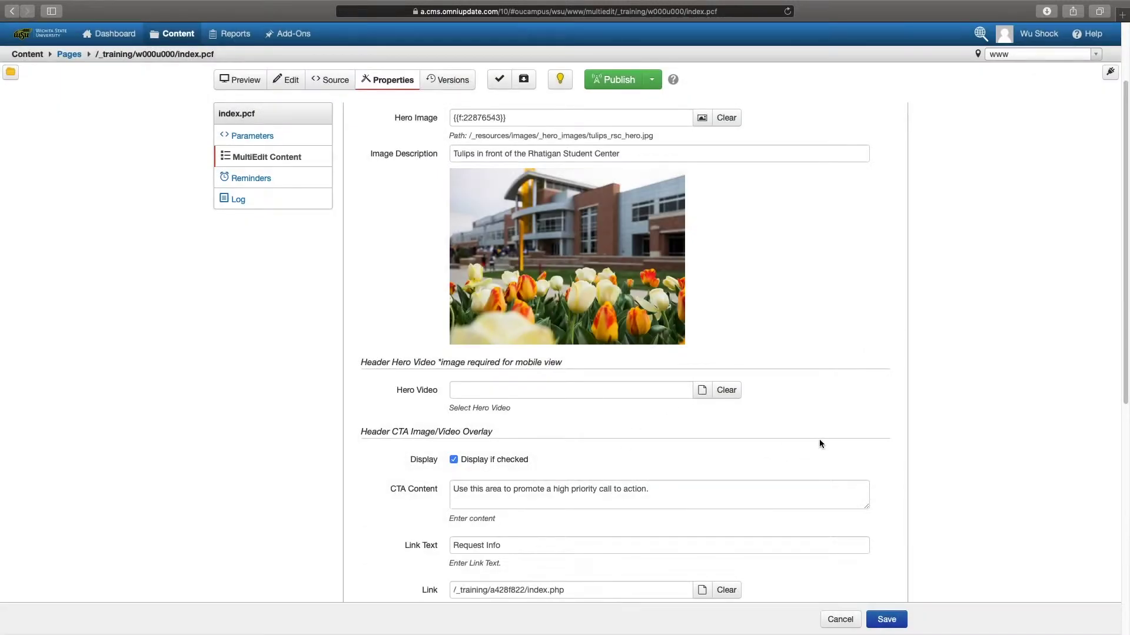
Step: Review the call-to-action and intro panel fields and save the MultiEdit content
scroll(819, 441, "down", 3)
scroll(820, 442, "down", 4)
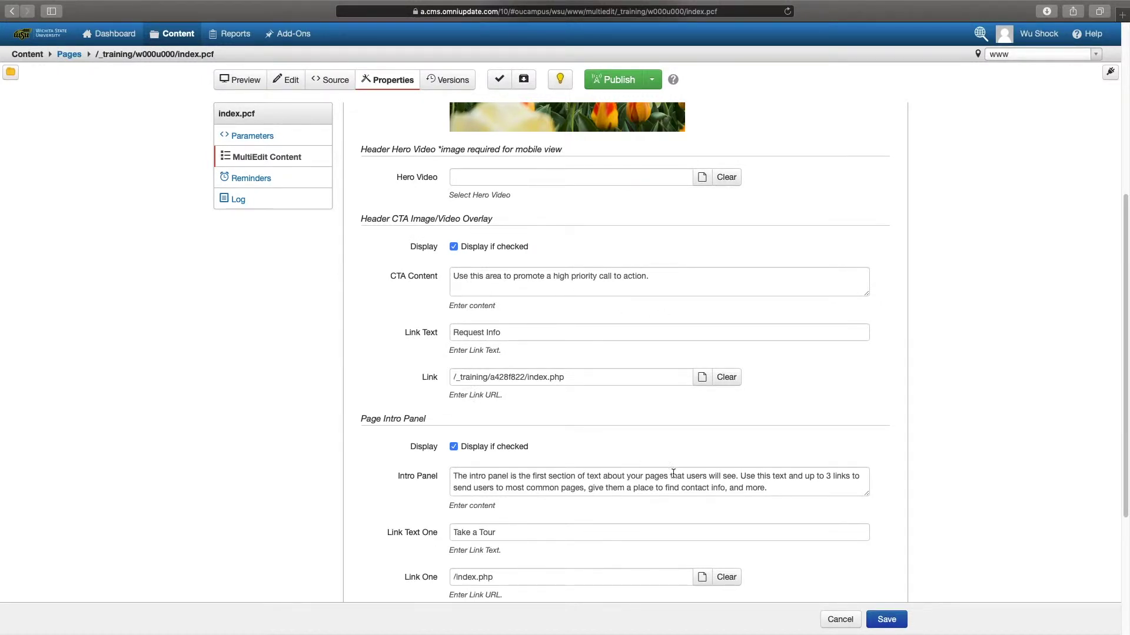
left_click(889, 621)
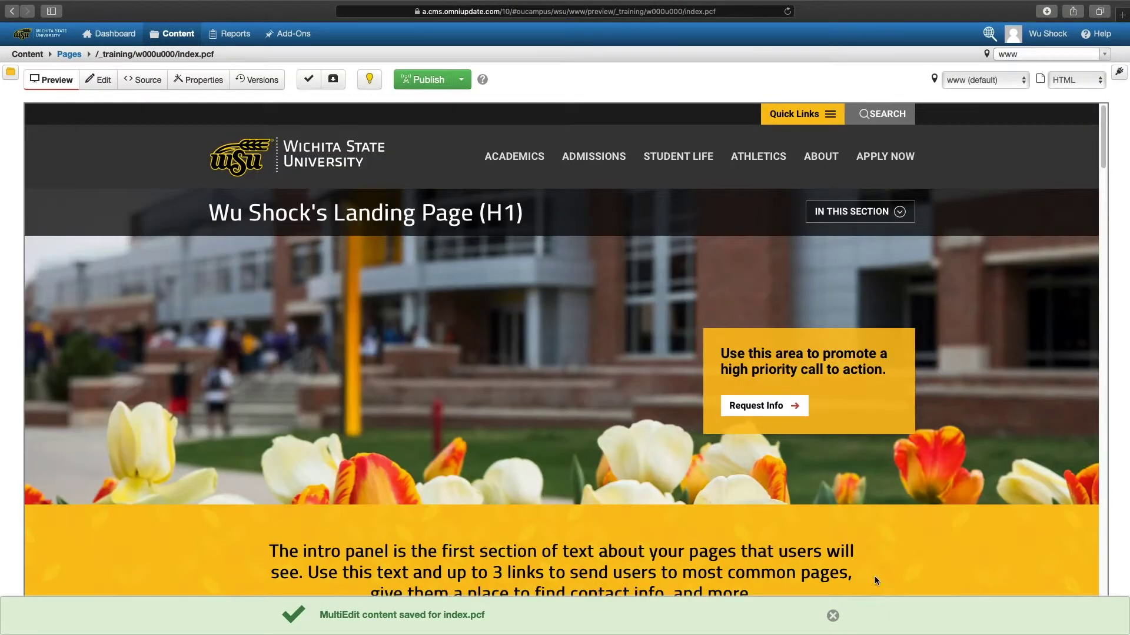
Step: Turn off the display of the Header CTA Image/Video Overlay in the MultiEdit content and save the page
left_click(101, 90)
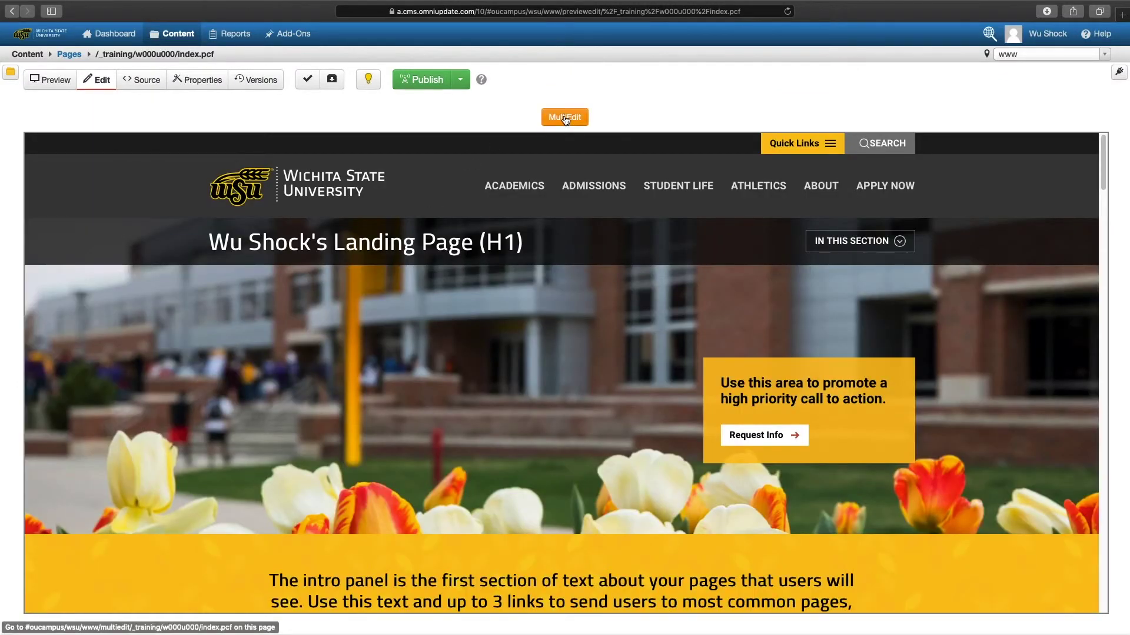
scroll(358, 369, "down", 5)
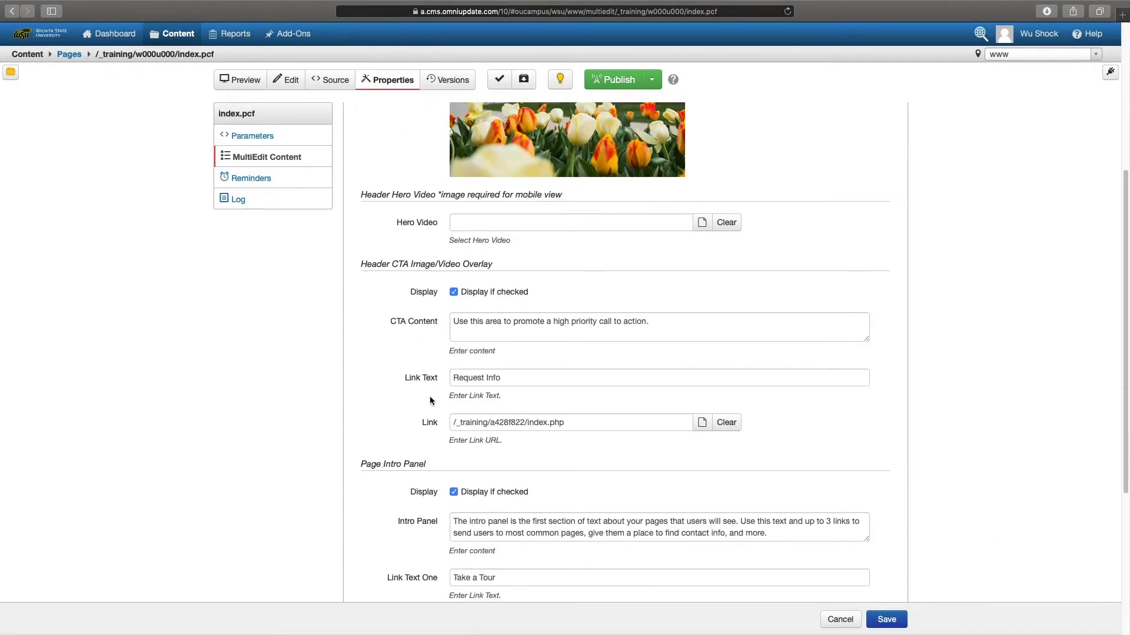
left_click(454, 294)
left_click(886, 620)
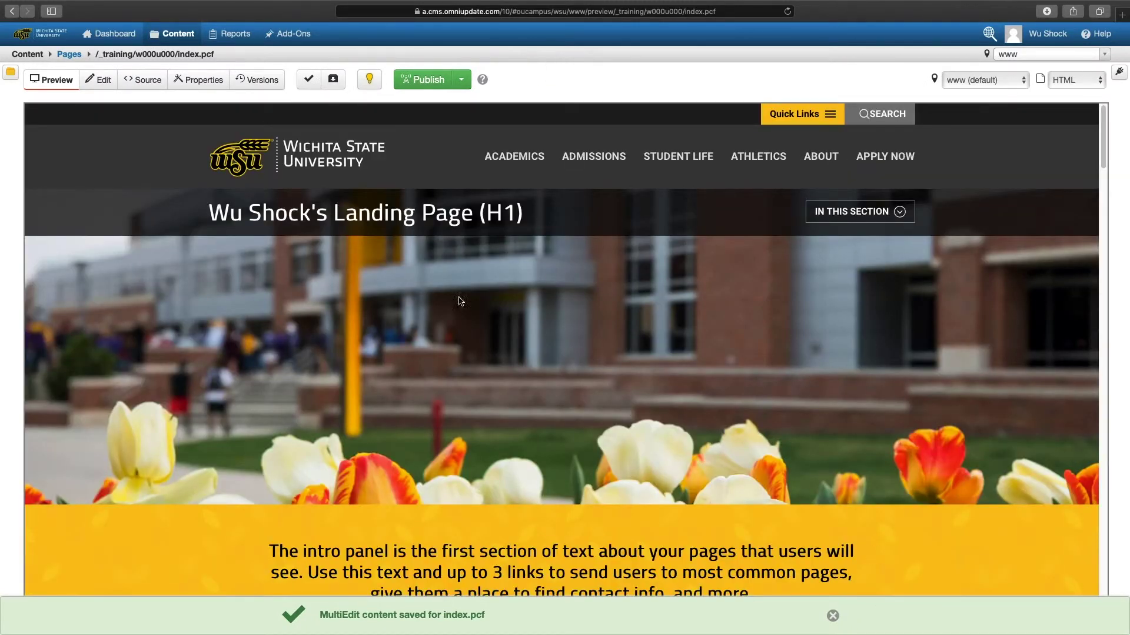
Step: Reopen the page's MultiEdit content and turn the Header CTA Image/Video Overlay display back on
left_click(106, 83)
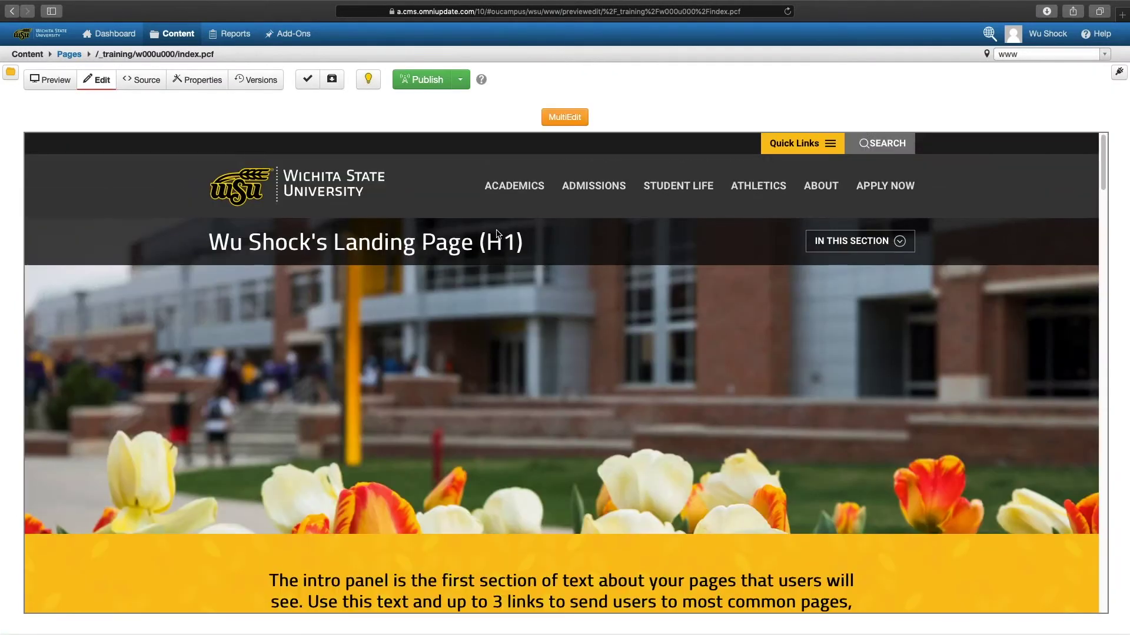
left_click(562, 114)
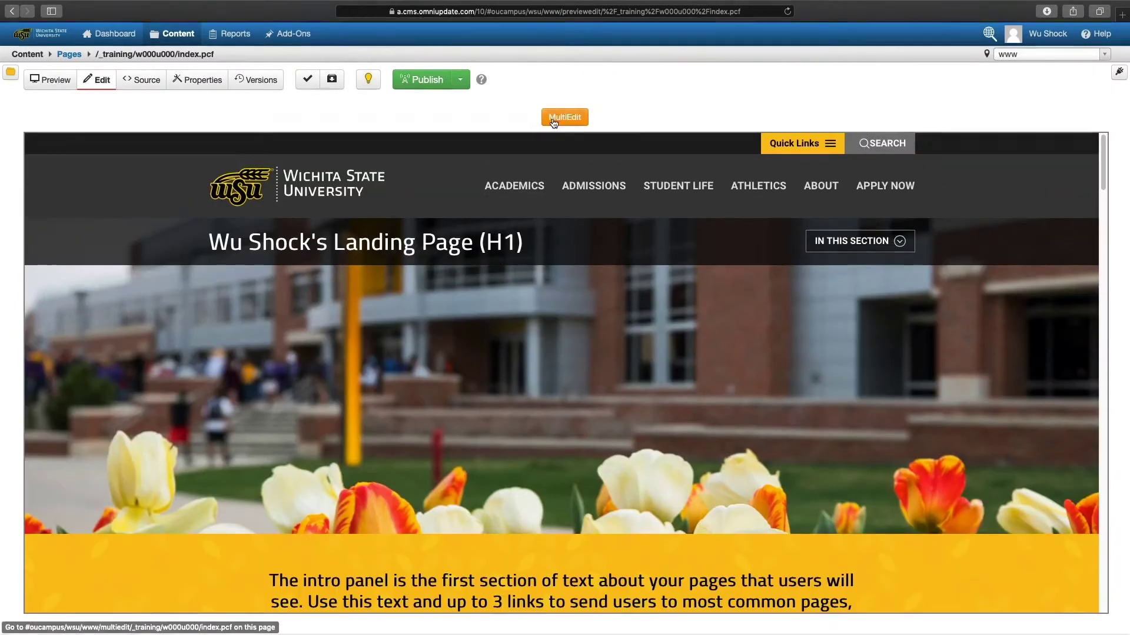
scroll(529, 377, "down", 5)
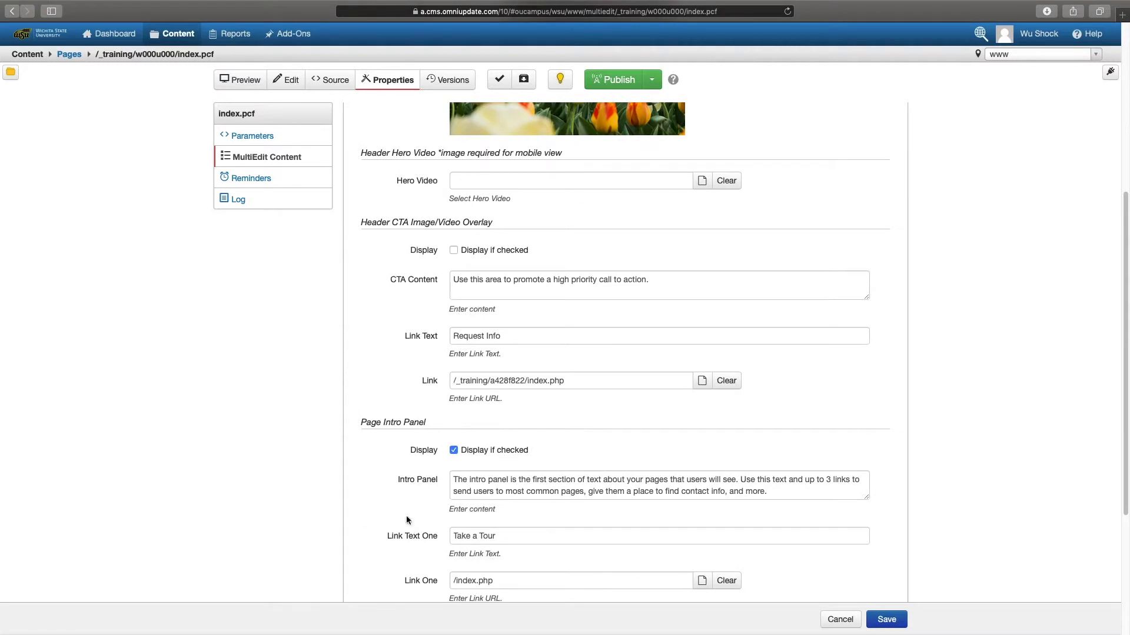
left_click(455, 252)
scroll(542, 480, "down", 4)
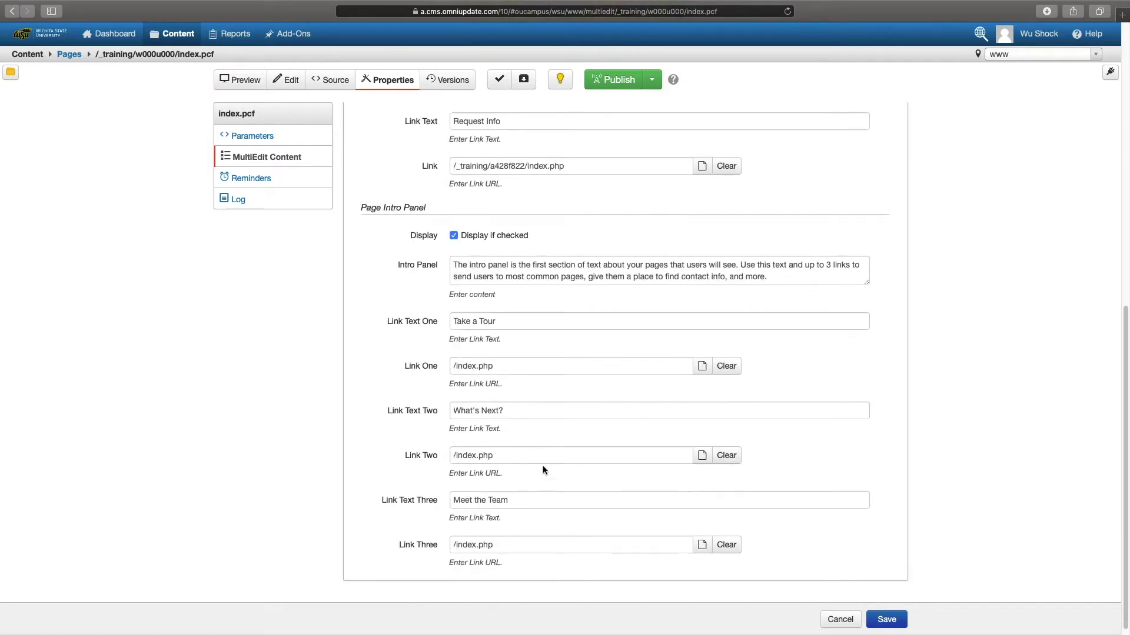
Step: Toggle the Page Intro Panel display off and back on, and review its intro text, Link Text One and Link One fields
left_click(453, 236)
left_click(452, 237)
left_click_drag(455, 265, 766, 277)
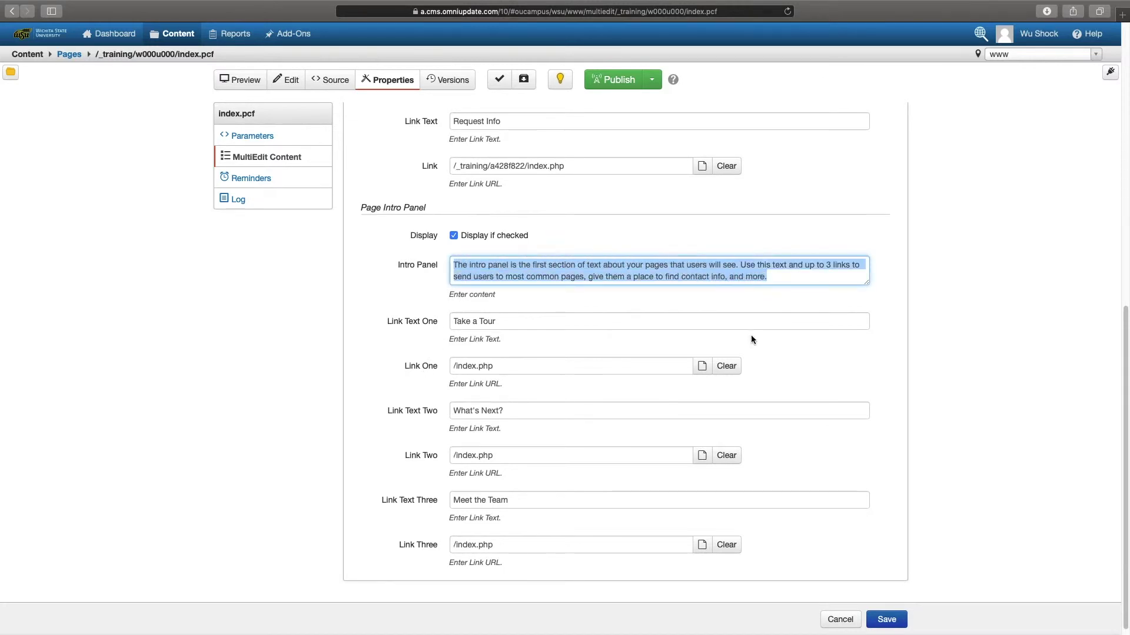
left_click(719, 314)
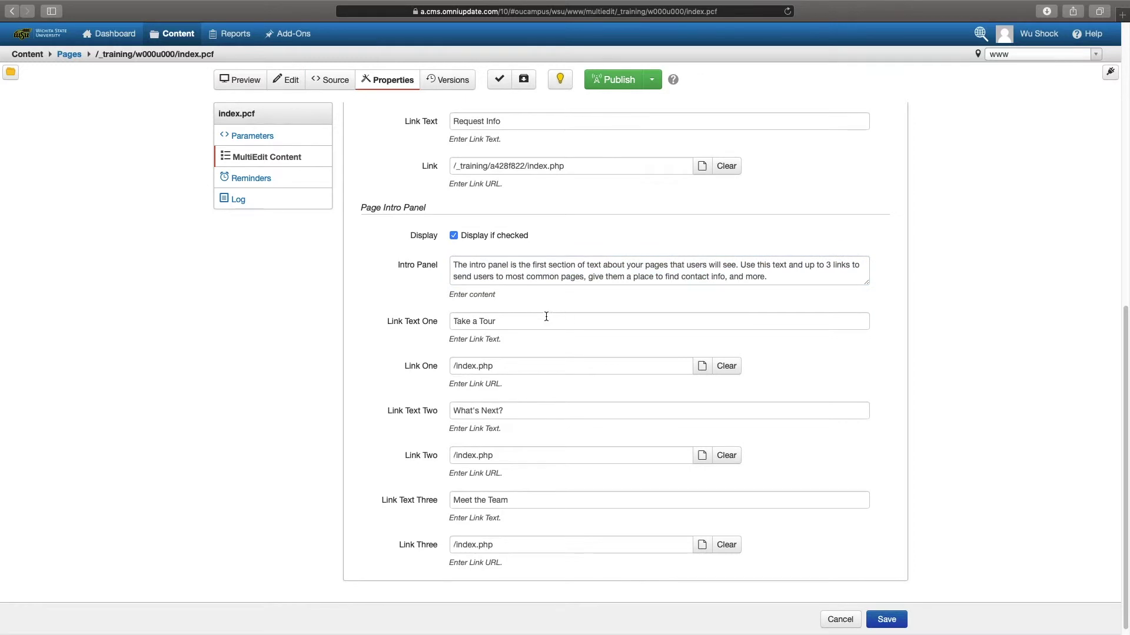
left_click_drag(545, 316, 453, 318)
left_click_drag(495, 366, 441, 380)
left_click(436, 397)
Step: Browse the www production files for a Link One target, previewing final_friday.JPG, favicon.ico and 404.php
left_click(702, 368)
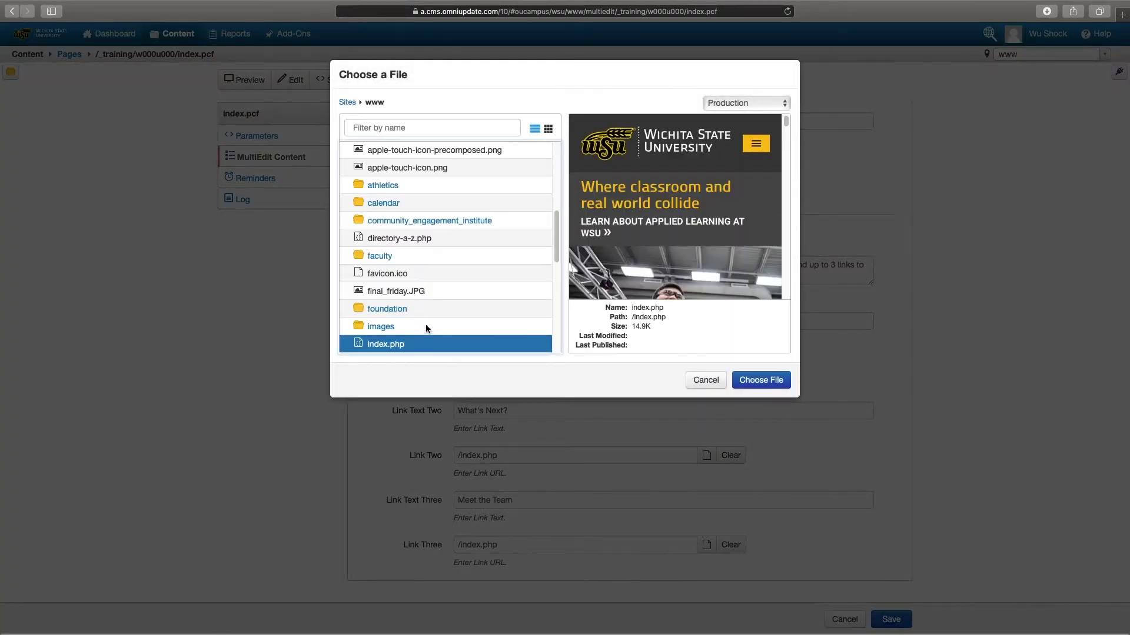
left_click(408, 288)
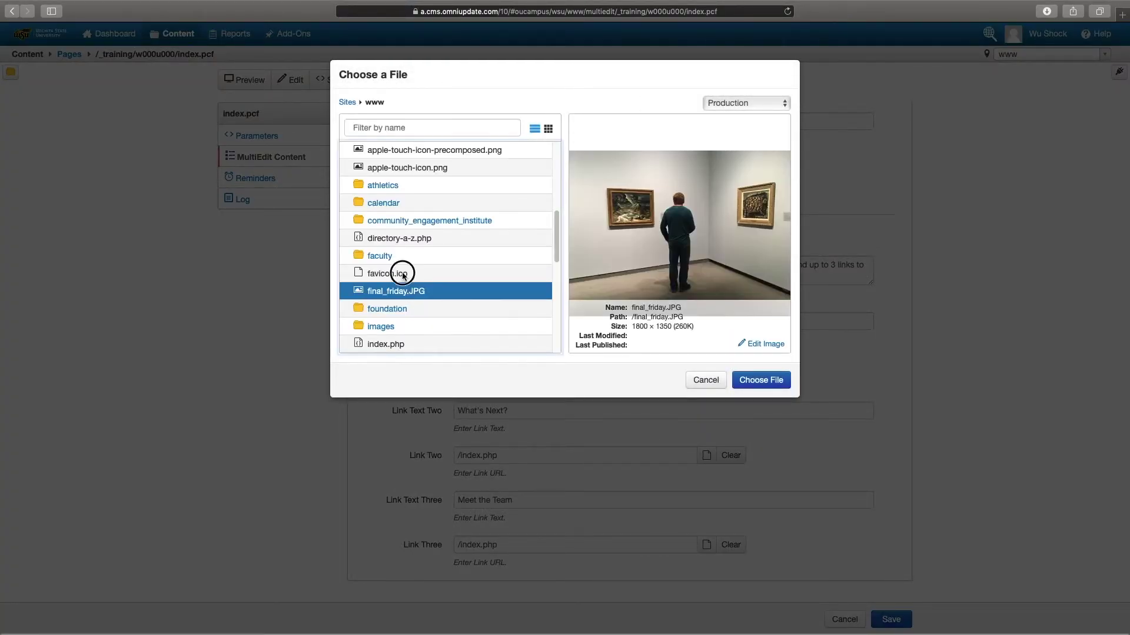
left_click(404, 275)
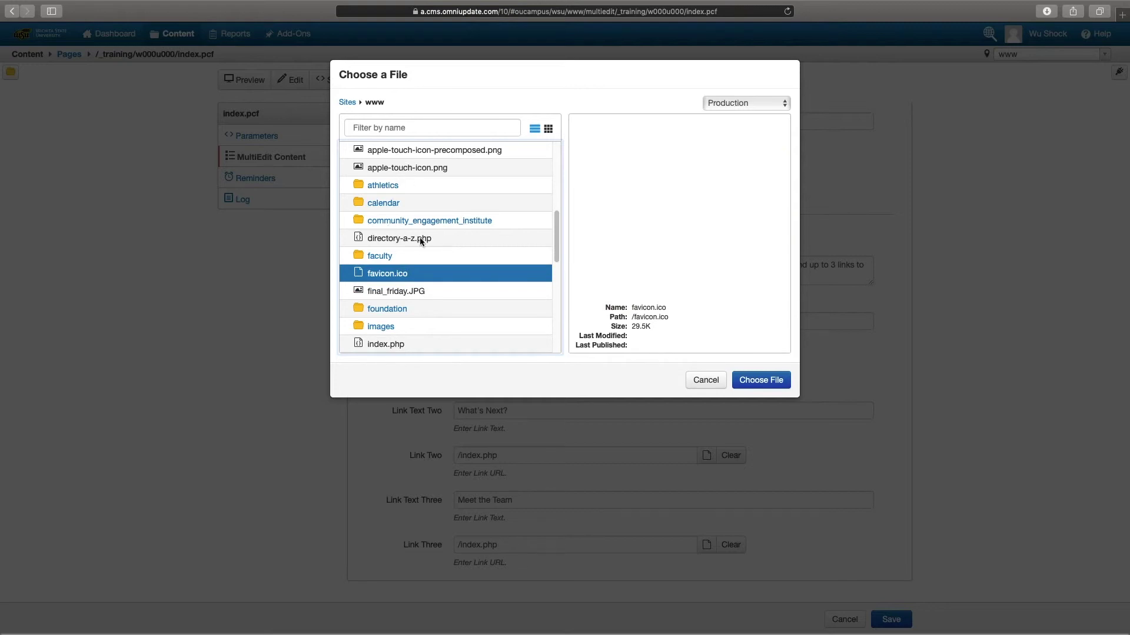
scroll(422, 253, "up", 5)
left_click(399, 167)
scroll(459, 308, "down", 10)
scroll(379, 265, "up", 5)
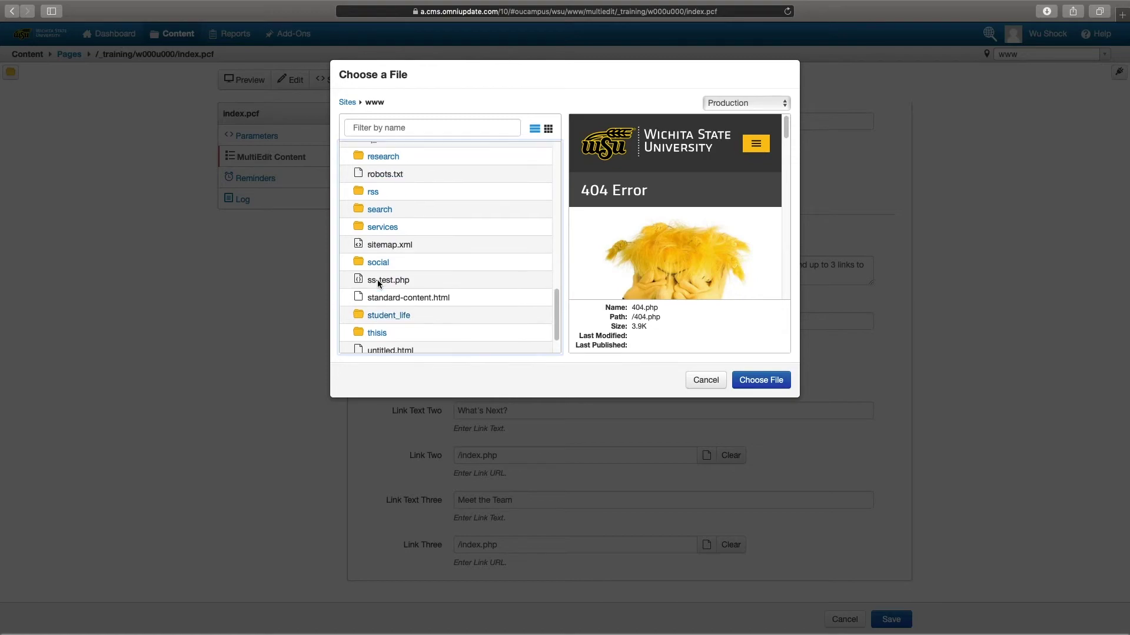
left_click(385, 167)
left_click(761, 380)
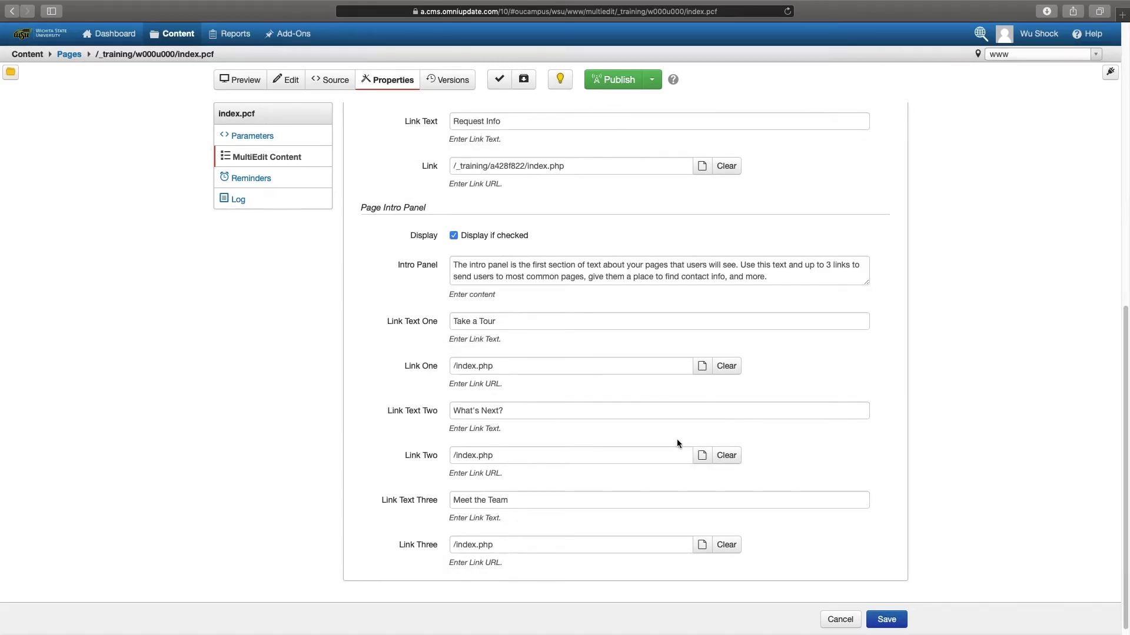
left_click(492, 364)
left_click_drag(491, 365, 447, 365)
key("super+c")
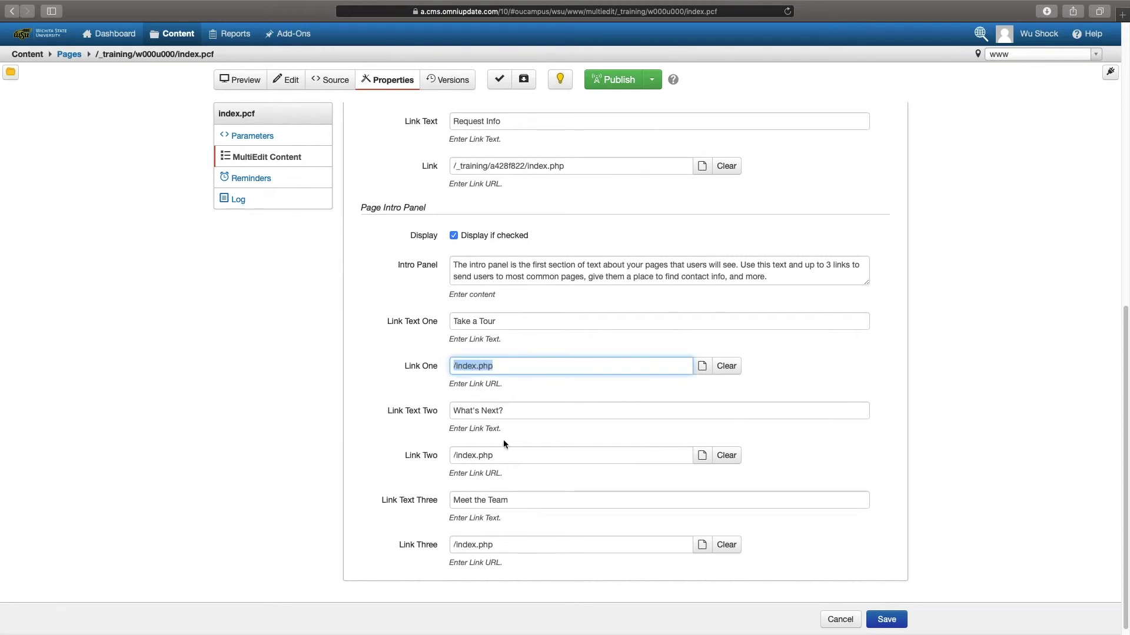
type("youtub")
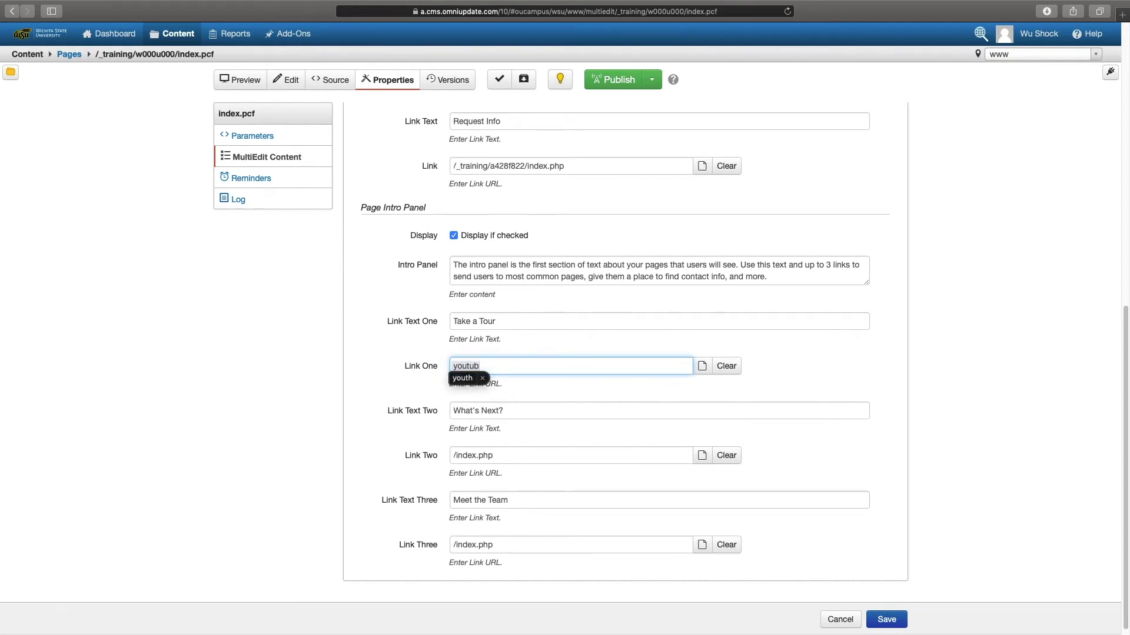
key("Home")
type("www.")
key("End")
type("e.com/yourvideo")
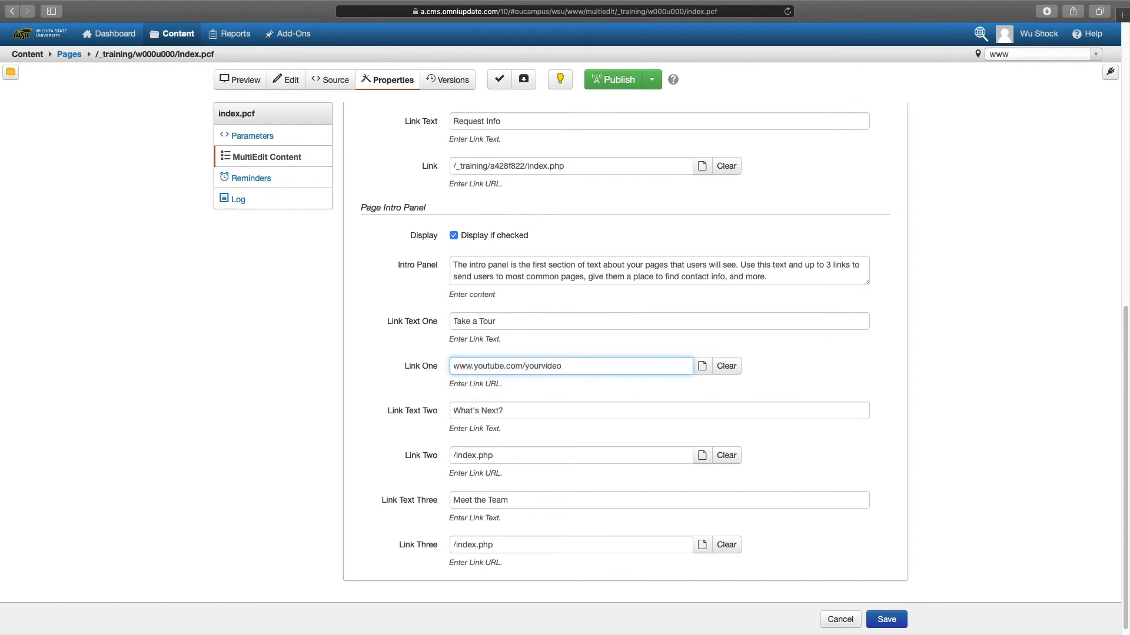
Step: Restore the copied path /index.php as the Link One URL
key("super+a")
key("super+v")
left_click(355, 442)
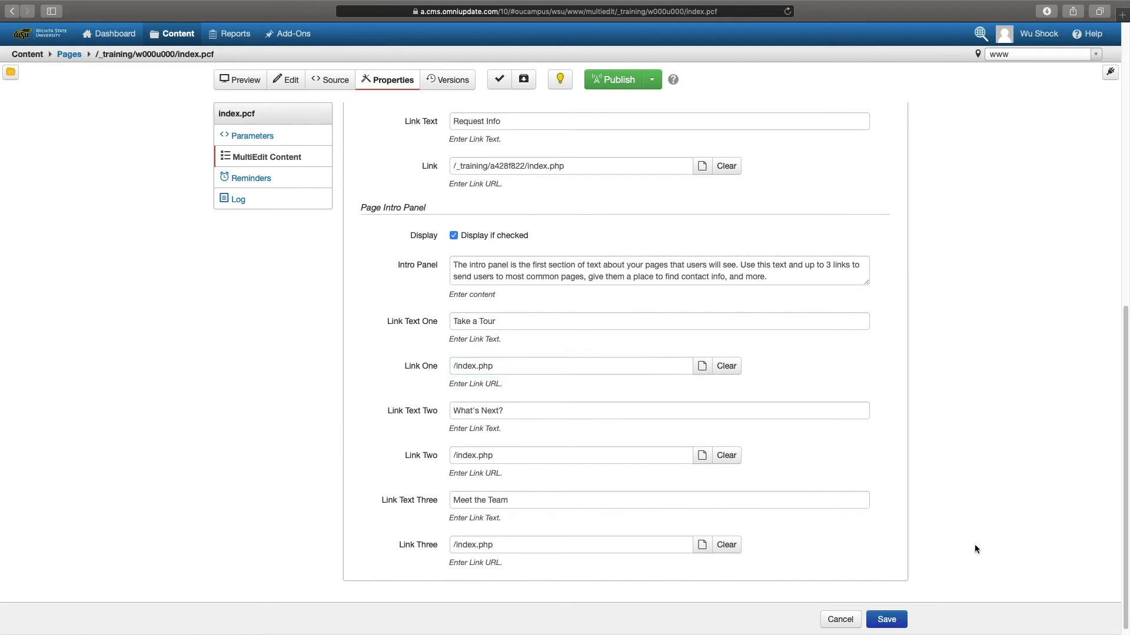
Step: Save the MultiEdit content and check the header image, call-to-action overlay and intro panel in the page preview
left_click(886, 620)
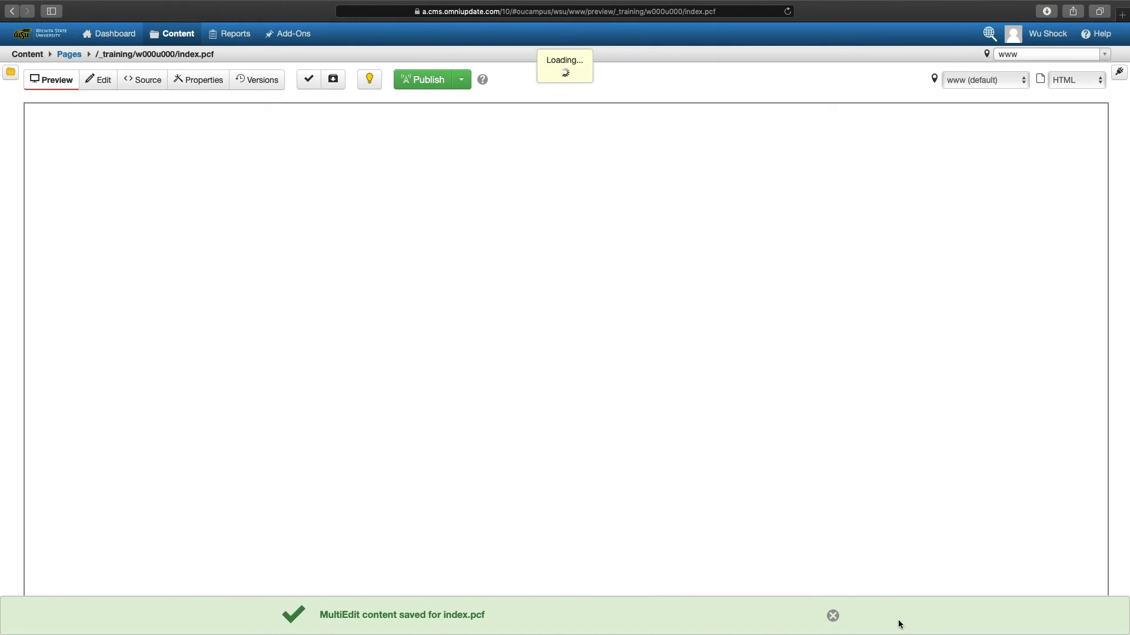
scroll(831, 539, "down", 4)
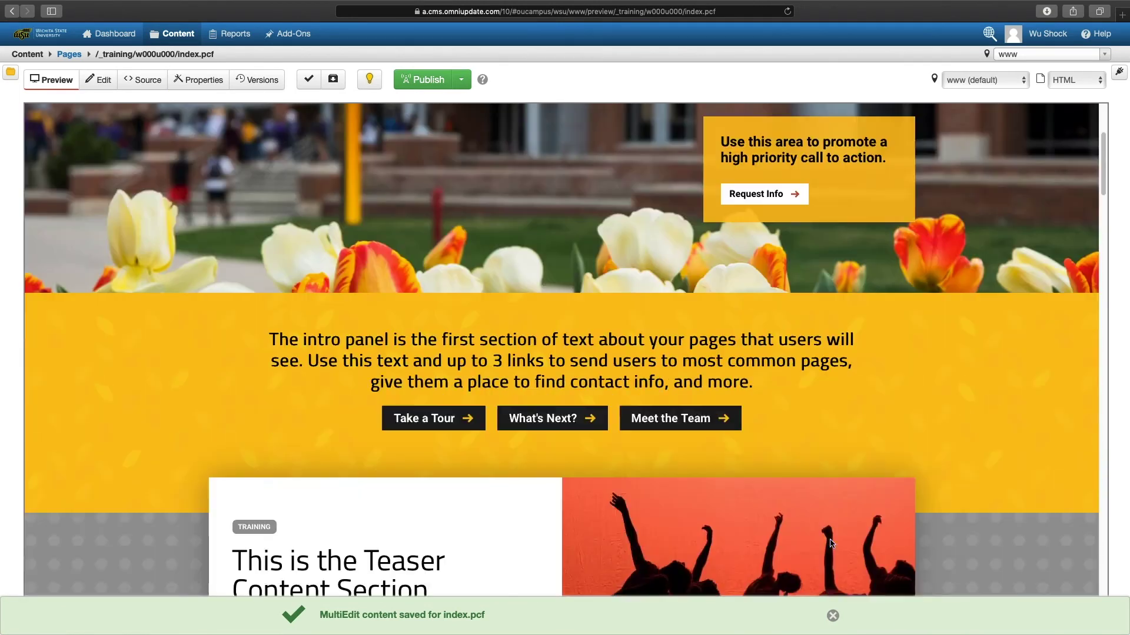
scroll(830, 541, "up", 4)
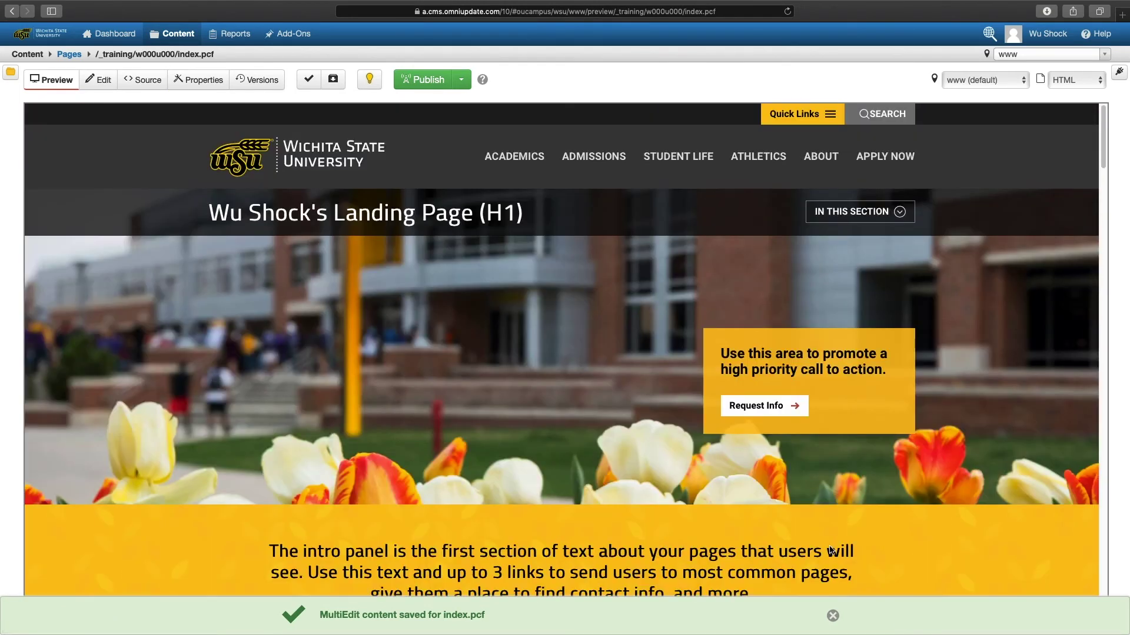